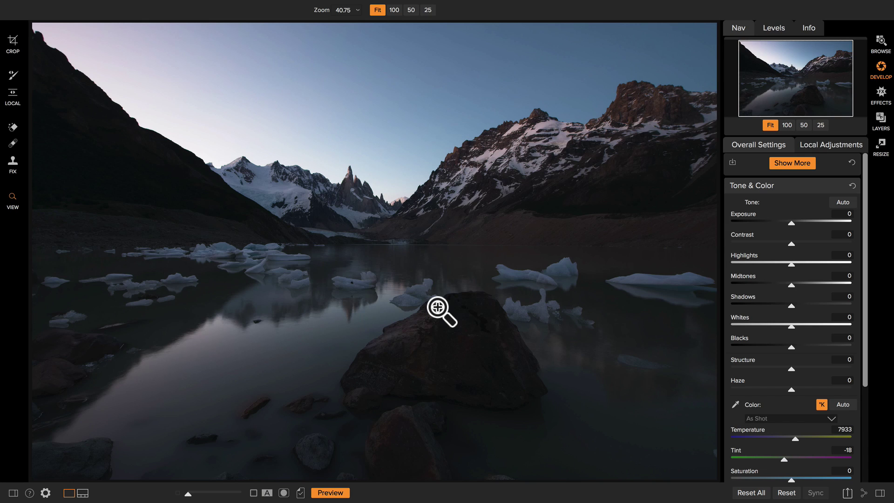
# Step: Zoom to full size to inspect the distant peaks, then return to the whole-photo view
pyautogui.click(395, 236)
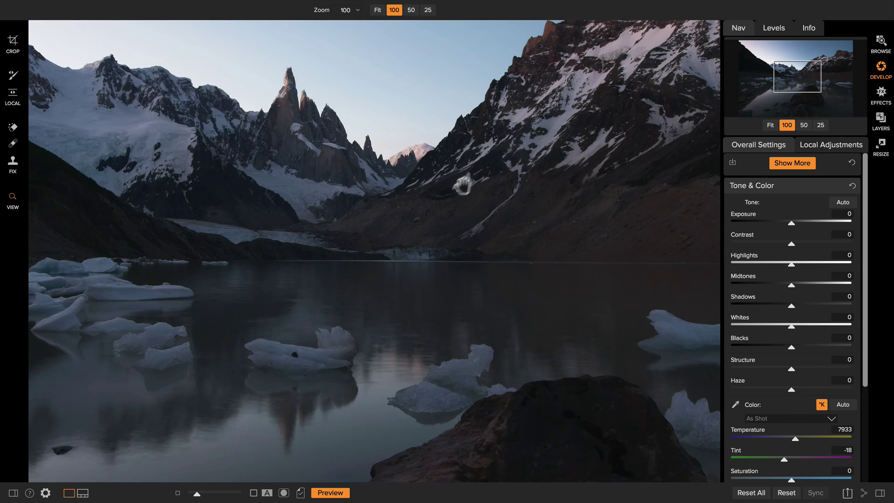
pyautogui.moveTo(492, 176); pyautogui.dragTo(342, 320)
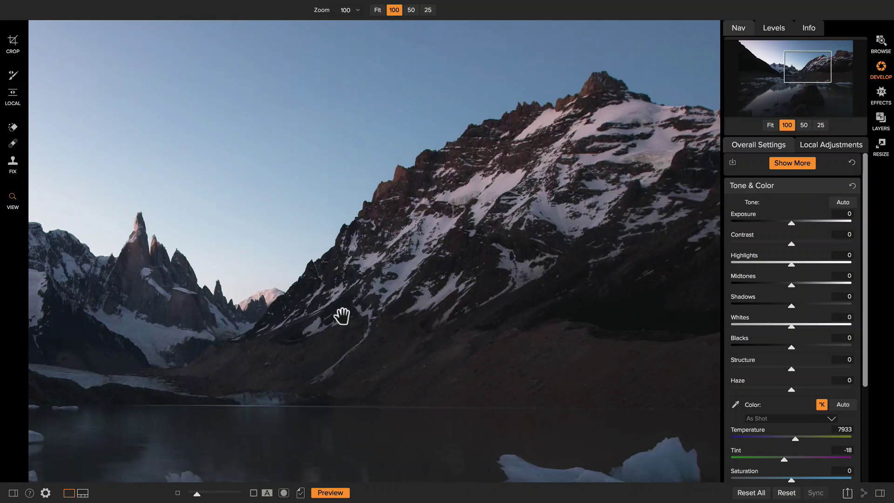
pyautogui.click(341, 317)
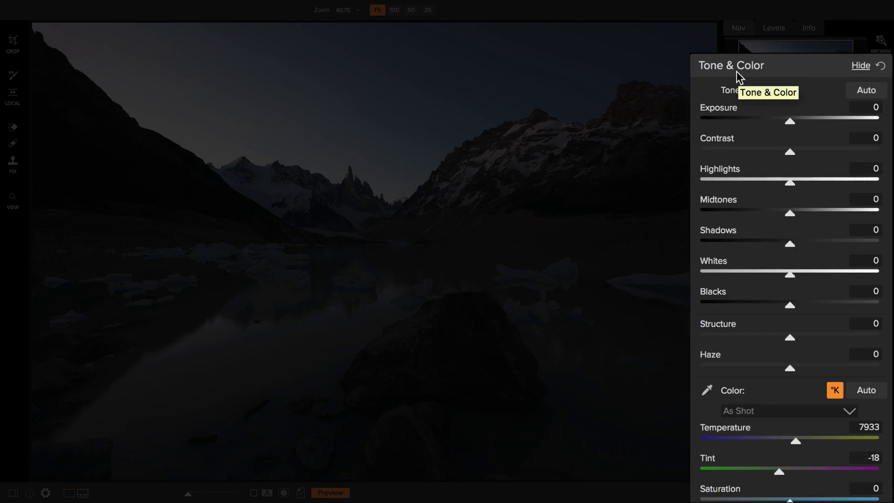
# Step: Expand Details and Lens Correction, then move to Local Adjustments with the gradient mask tool
pyautogui.scroll(-3, 758, 193)
pyautogui.scroll(-2, 758, 194)
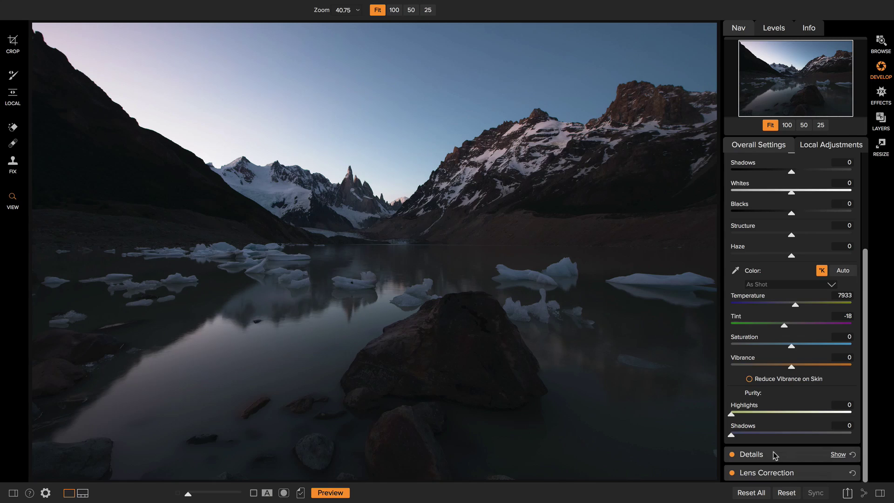
pyautogui.click(775, 454)
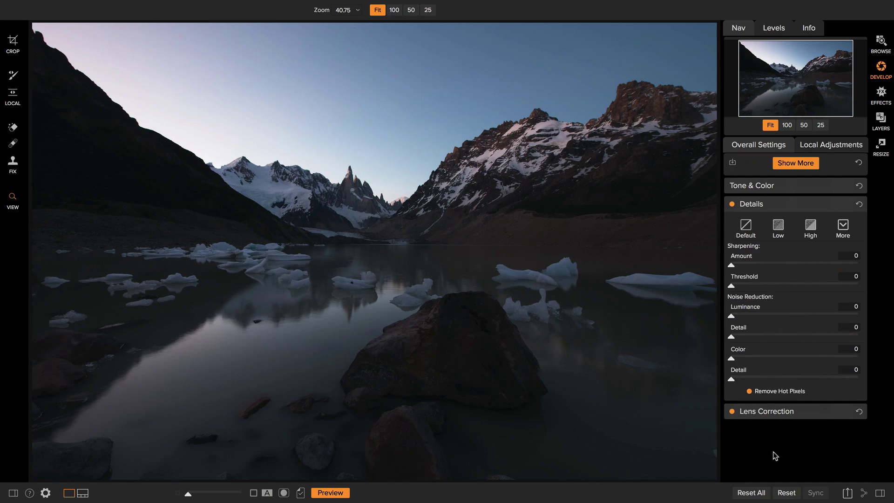
pyautogui.click(775, 412)
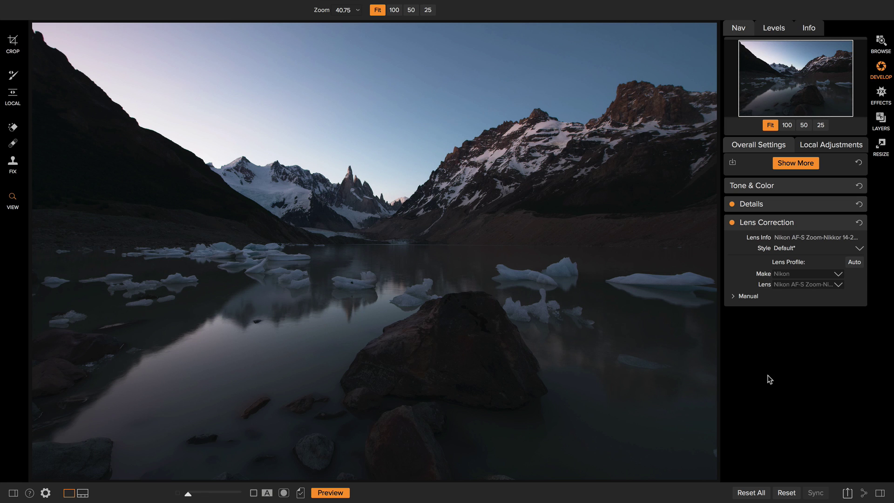
pyautogui.click(807, 222)
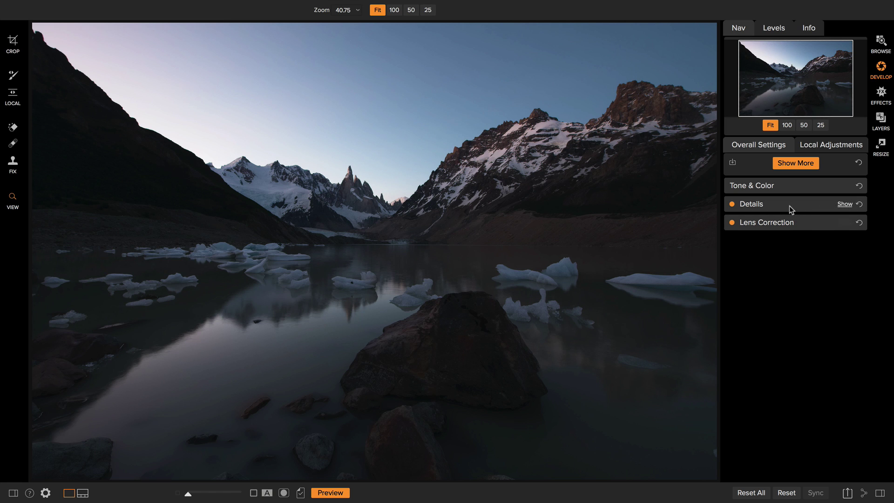
pyautogui.click(813, 145)
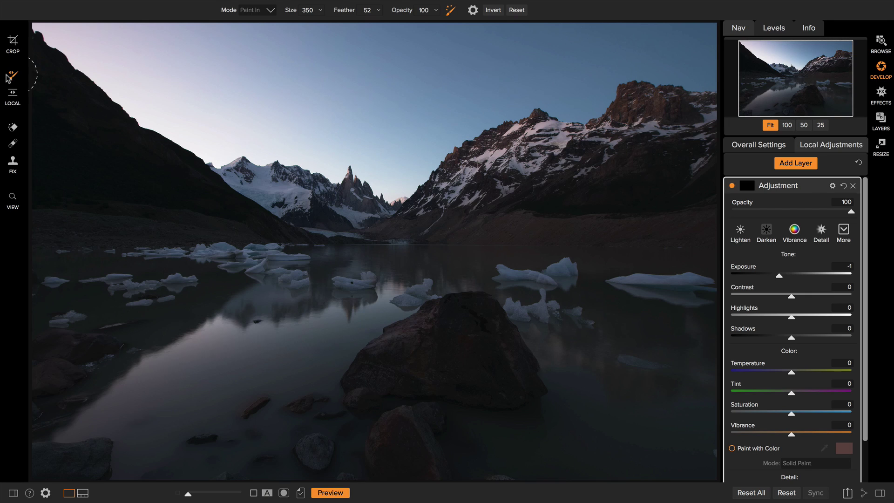
pyautogui.click(13, 93)
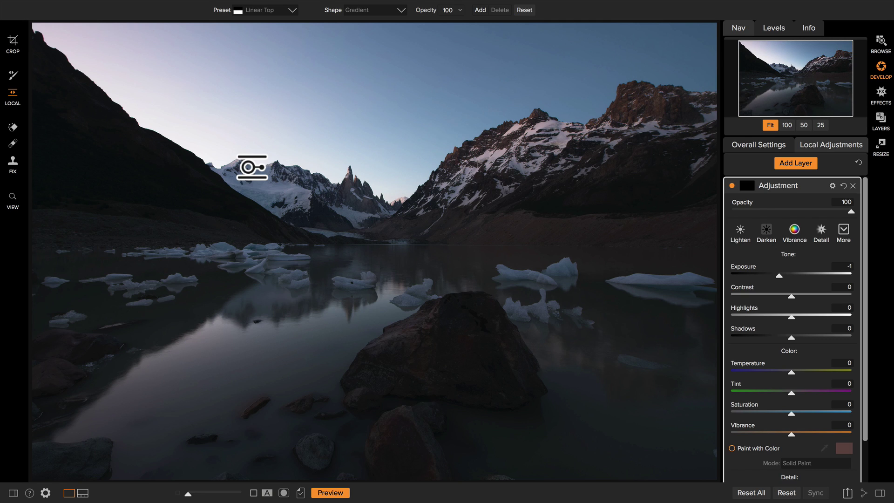
# Step: In Overall Settings' Tone & Color, lower Blacks to -9 while checking the shadow clipping overlay
pyautogui.click(758, 148)
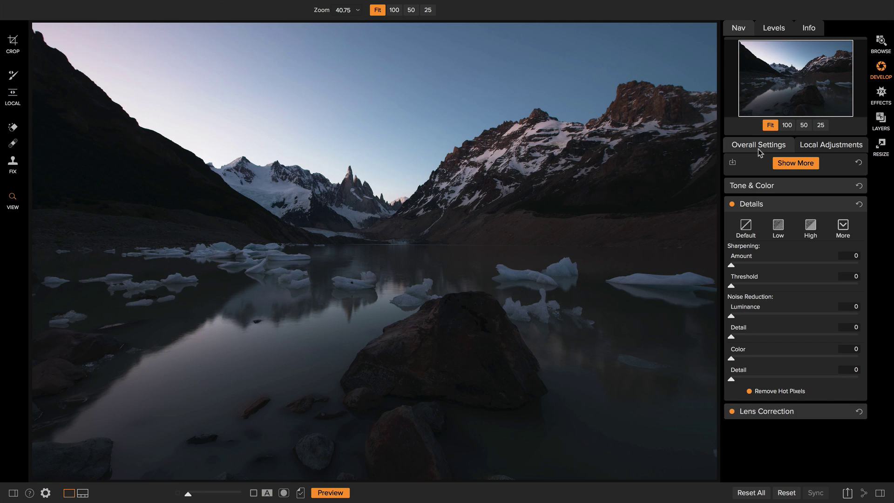
pyautogui.click(758, 186)
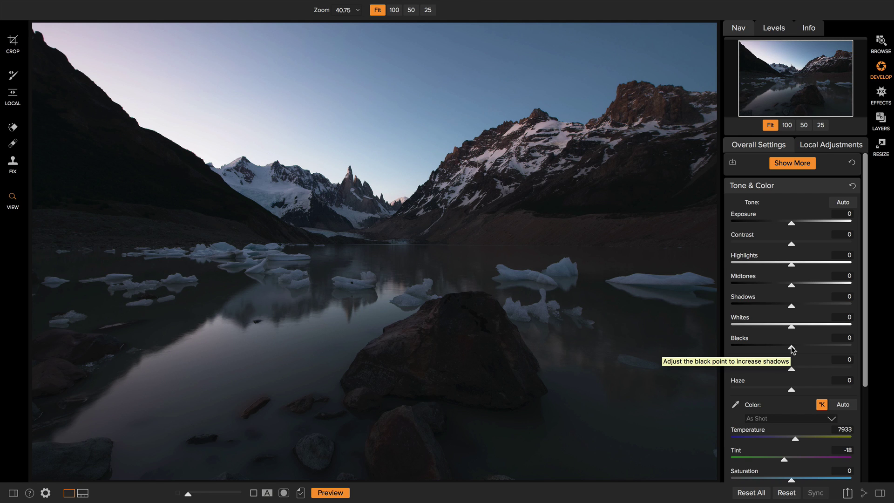
pyautogui.moveTo(792, 349); pyautogui.dragTo(763, 351)
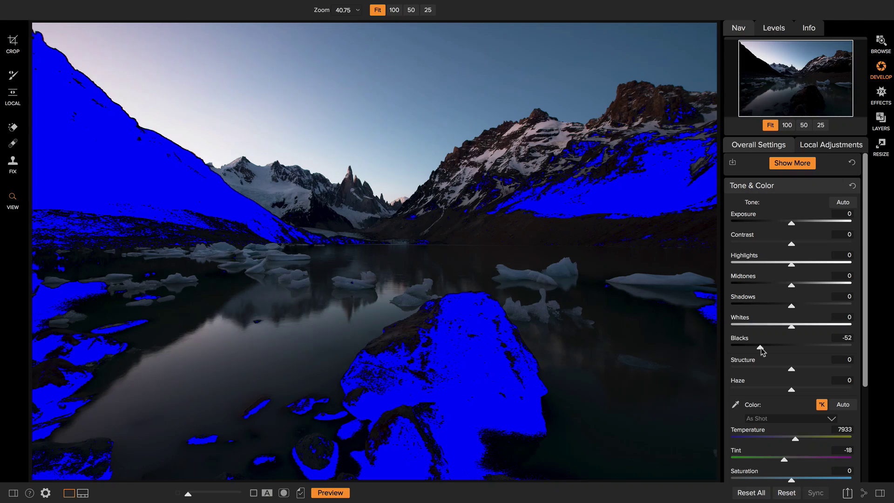
pyautogui.moveTo(763, 351); pyautogui.dragTo(787, 349)
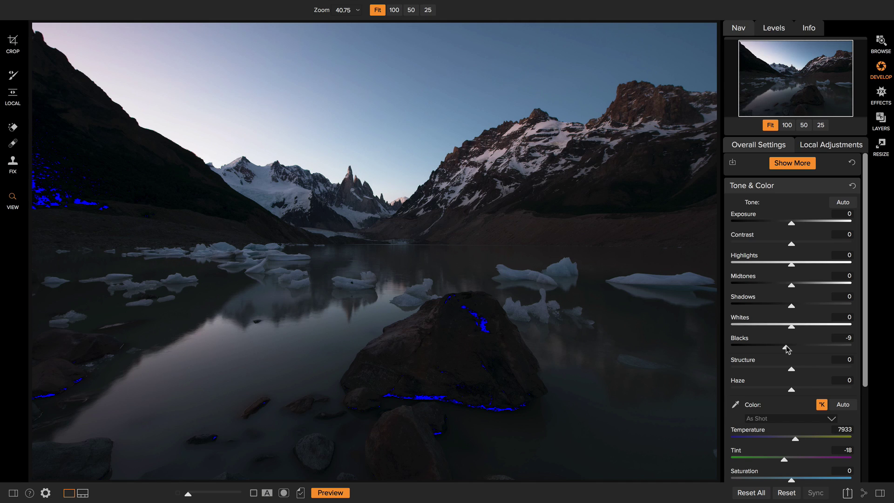
pyautogui.moveTo(786, 349); pyautogui.dragTo(787, 348)
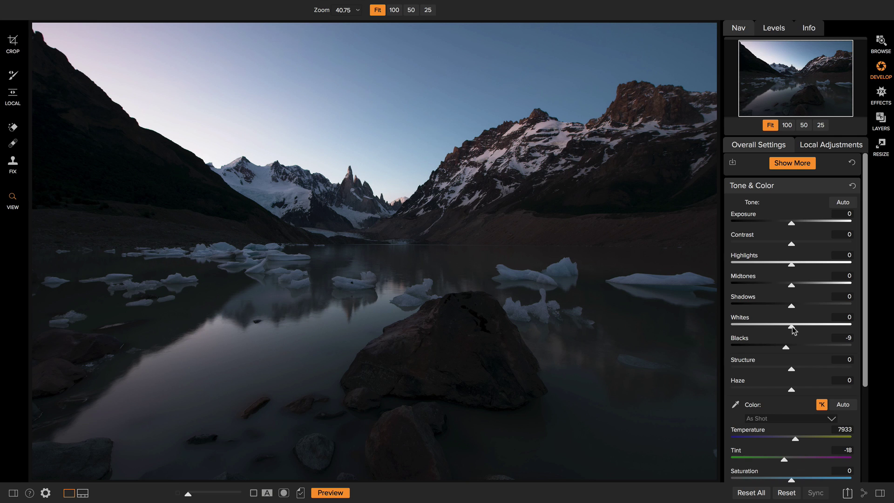
pyautogui.press('j')
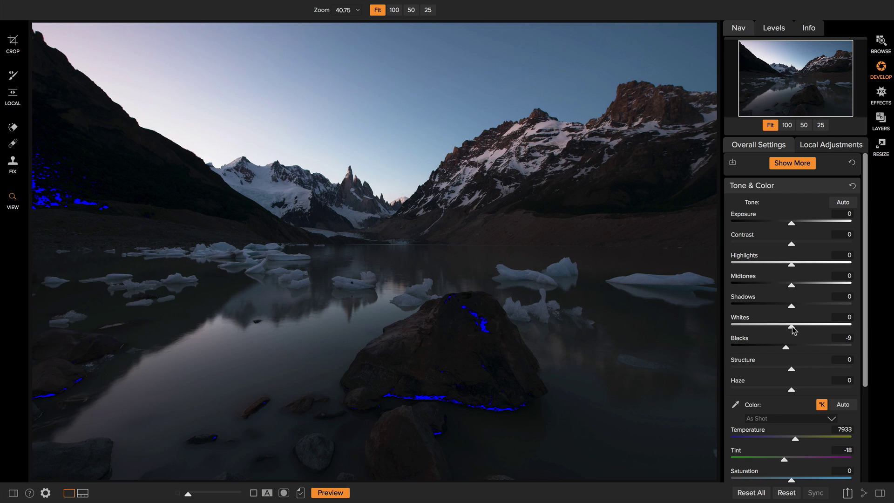
pyautogui.moveTo(792, 327)
pyautogui.mouseDown()
pyautogui.moveTo(834, 327)
pyautogui.moveTo(793, 330)
pyautogui.mouseUp()
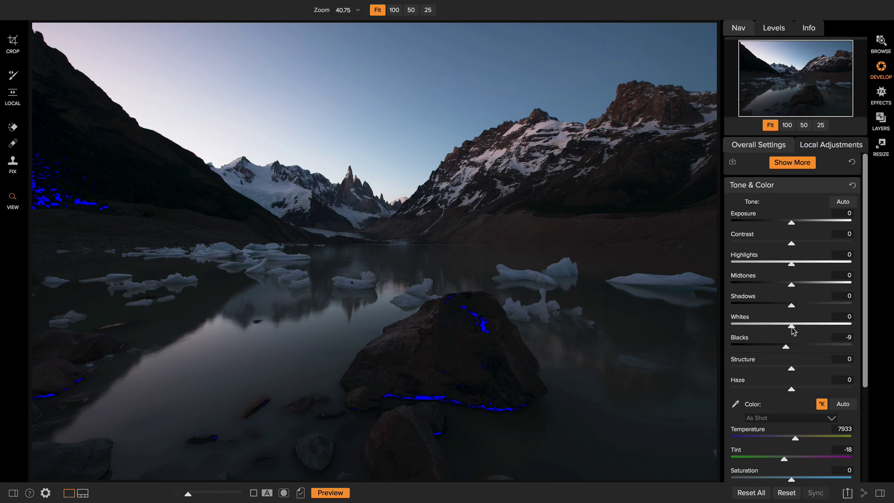
pyautogui.moveTo(794, 330); pyautogui.dragTo(794, 330)
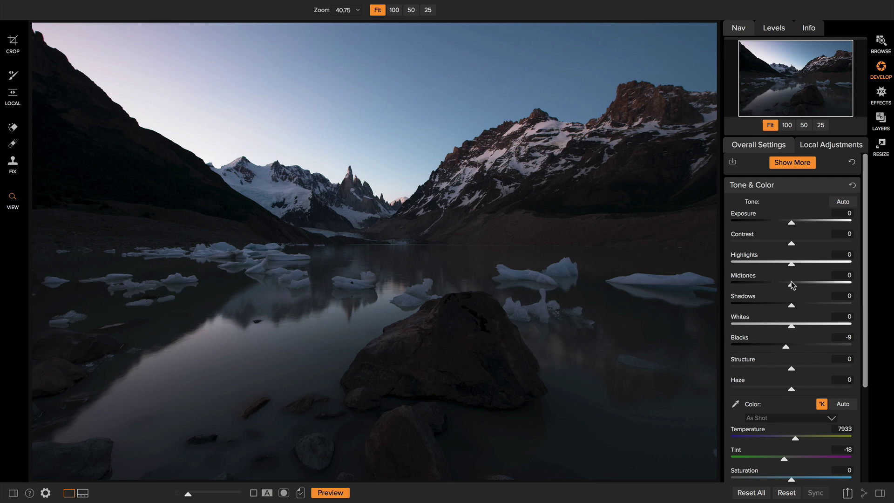
# Step: Set Midtones 38, Shadows 30 and Highlights -63, then toggle Preview to compare with the original
pyautogui.moveTo(792, 285); pyautogui.dragTo(813, 286)
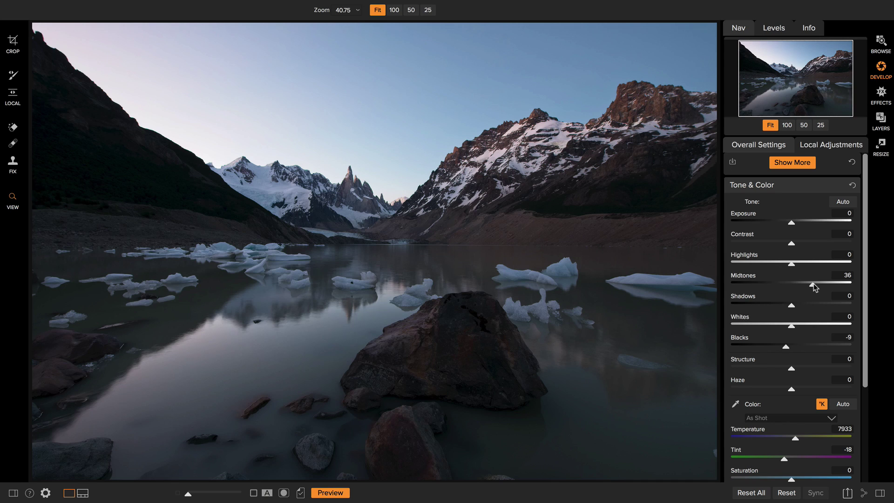
pyautogui.moveTo(813, 284); pyautogui.dragTo(814, 284)
pyautogui.moveTo(794, 306); pyautogui.dragTo(810, 307)
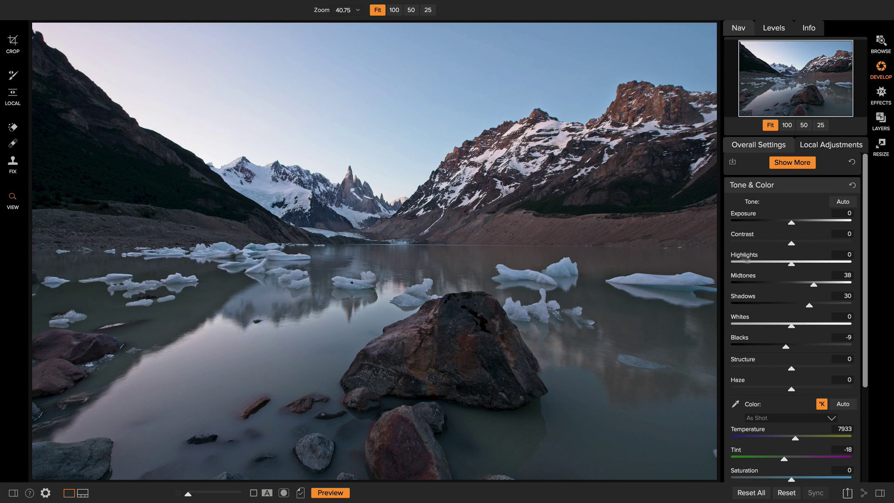
pyautogui.moveTo(793, 265); pyautogui.dragTo(755, 267)
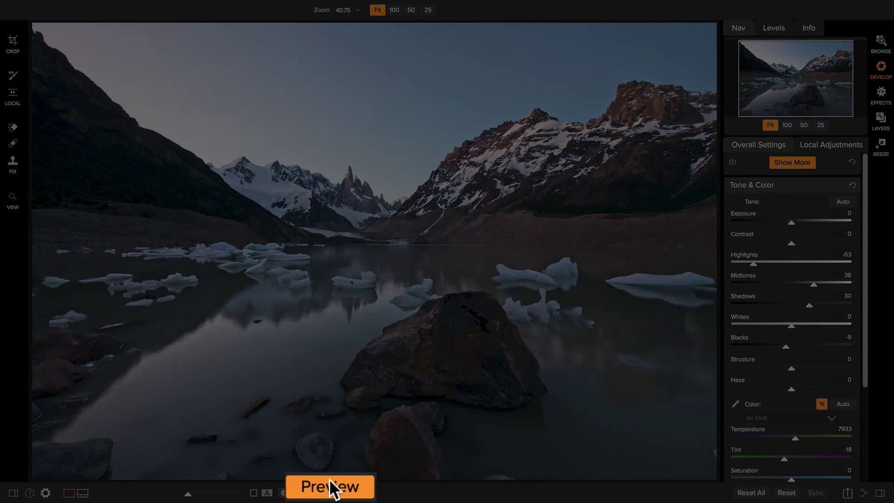
pyautogui.click(330, 493)
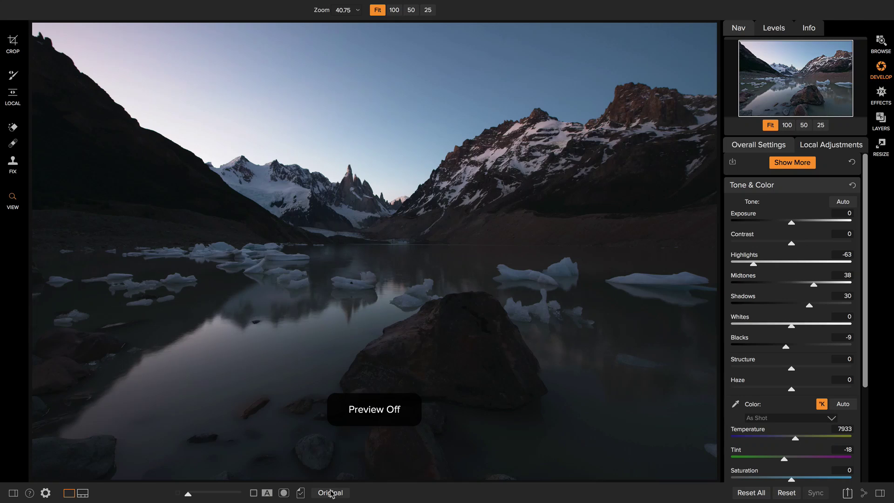
pyautogui.click(331, 493)
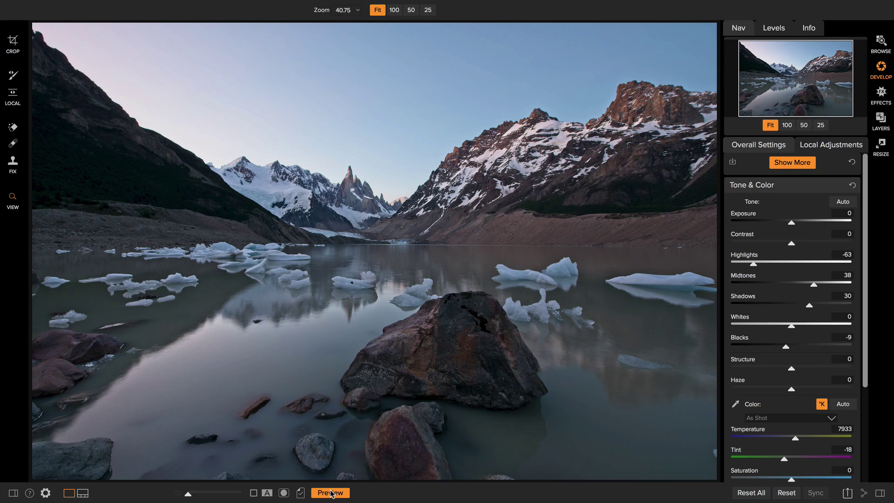
pyautogui.scroll(-3, 751, 406)
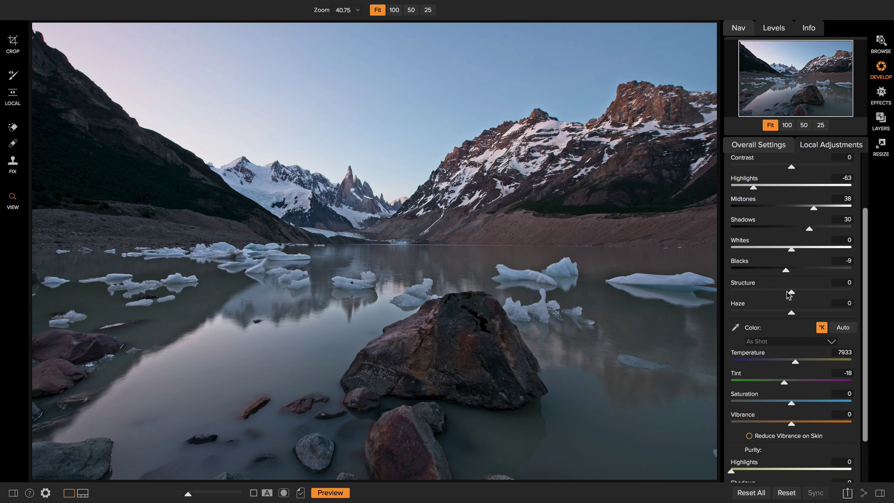
pyautogui.moveTo(791, 292); pyautogui.dragTo(812, 293)
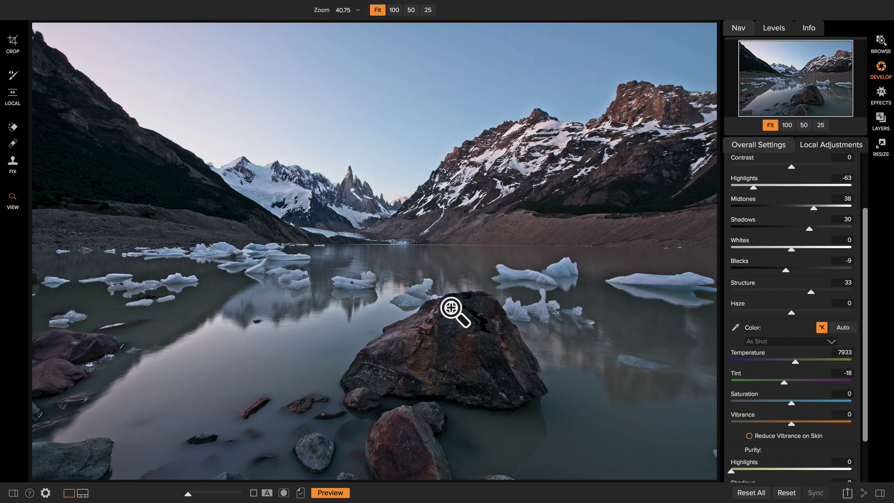
pyautogui.click(475, 201)
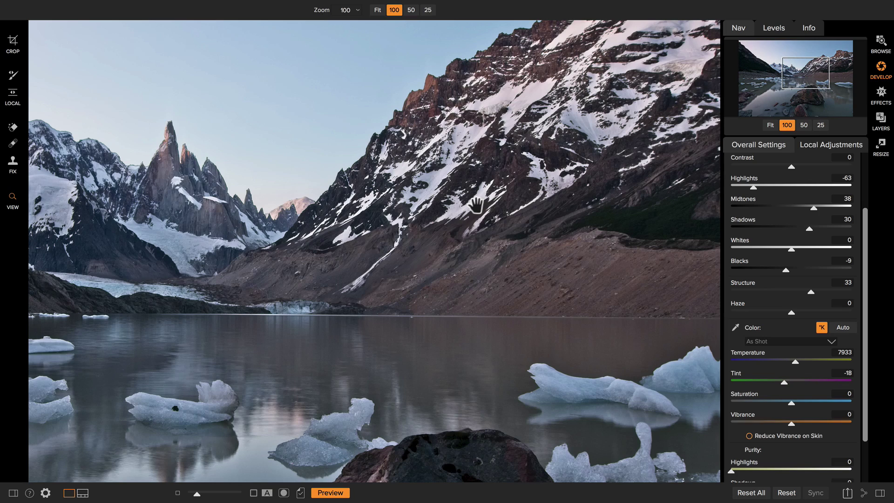
pyautogui.scroll(-4, 479, 270)
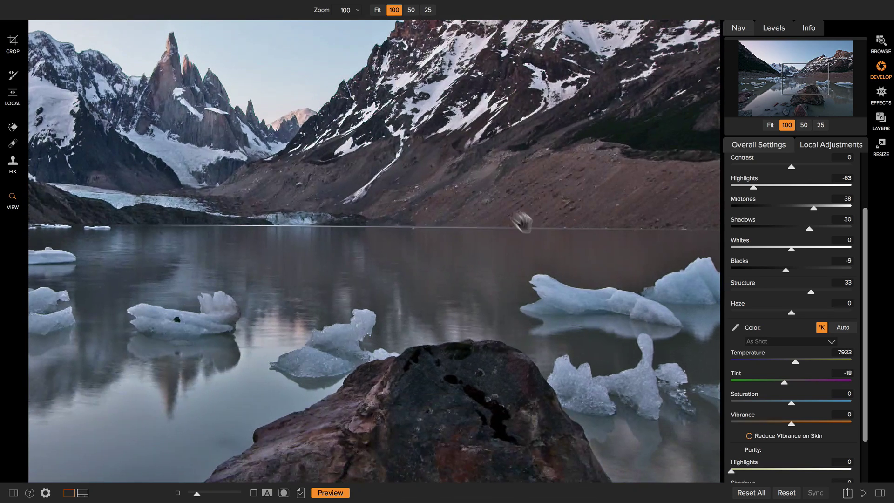
pyautogui.scroll(-1, 800, 329)
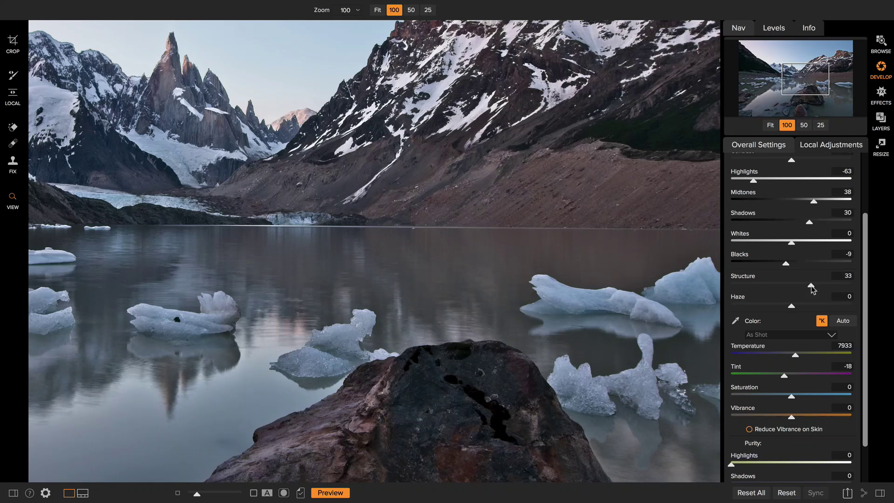
pyautogui.moveTo(812, 286); pyautogui.dragTo(816, 285)
pyautogui.click(771, 126)
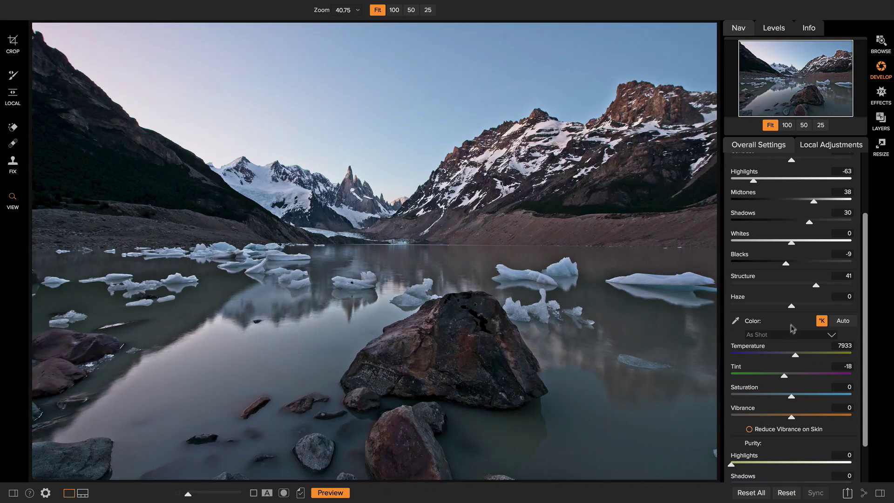
pyautogui.moveTo(792, 307); pyautogui.dragTo(786, 306)
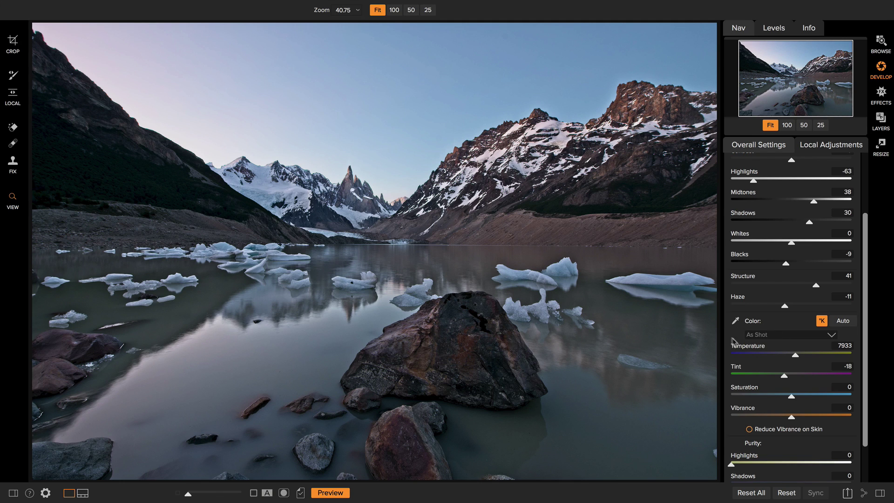
# Step: Reset white balance to As Shot, sample the grey rock with the eyedropper, and warm Temperature
pyautogui.click(767, 336)
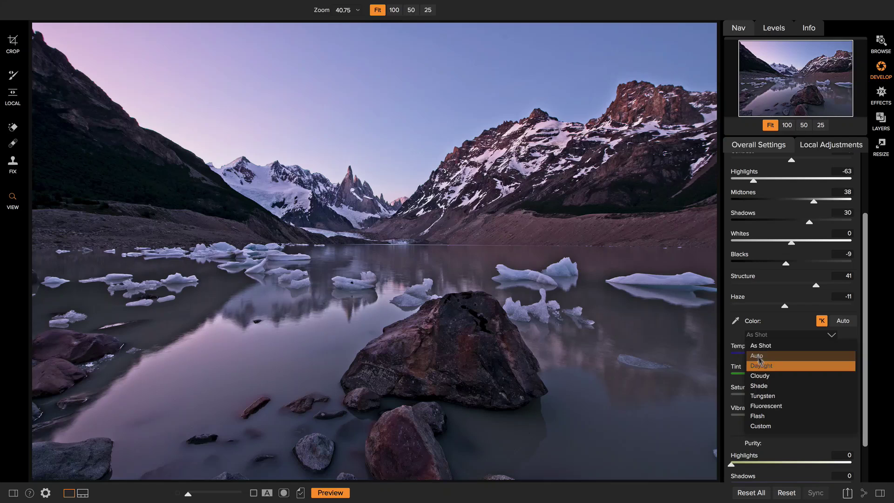
pyautogui.click(762, 346)
pyautogui.click(737, 323)
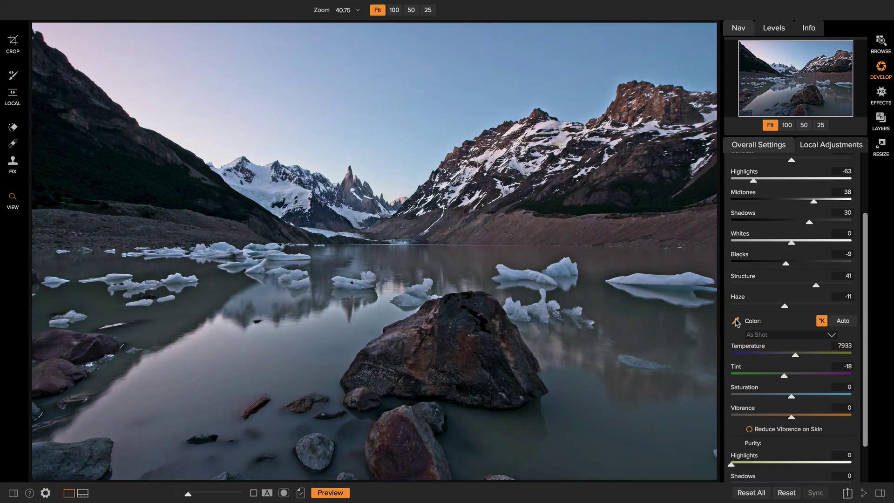
pyautogui.click(387, 391)
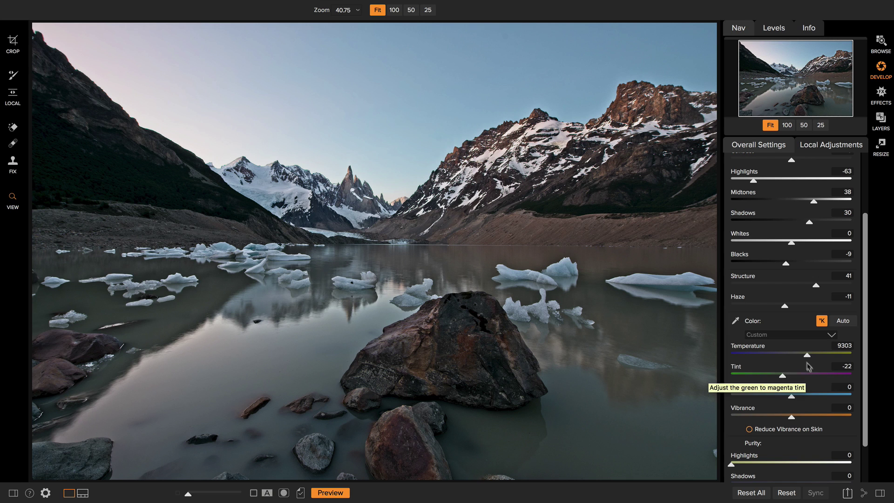
pyautogui.moveTo(807, 356)
pyautogui.mouseDown()
pyautogui.moveTo(840, 359)
pyautogui.moveTo(747, 359)
pyautogui.moveTo(806, 359)
pyautogui.moveTo(812, 368)
pyautogui.mouseUp()
# Step: Scroll the adjustments panel down and back up to review the Tone & Color settings
pyautogui.scroll(-2, 791, 368)
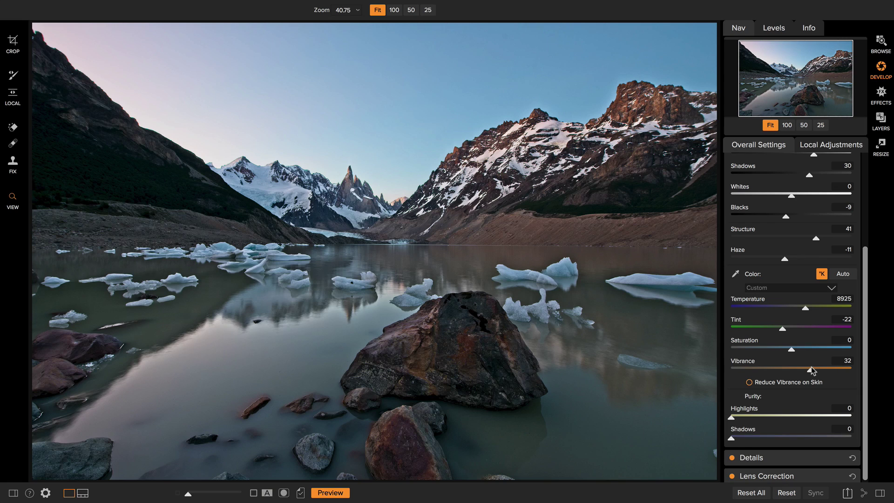
pyautogui.scroll(-1, 809, 380)
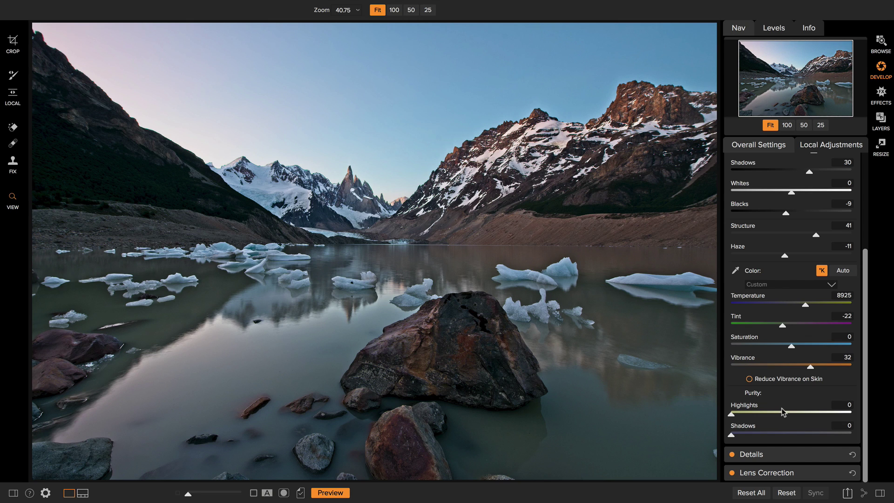
pyautogui.moveTo(786, 458)
pyautogui.scroll(3, 778, 396)
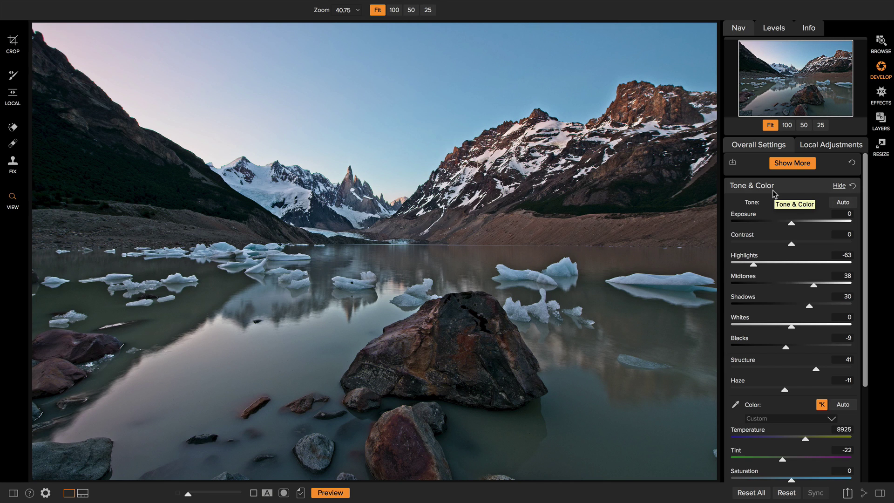
# Step: Expand the Details pane and view the large rock and ice at 100%
pyautogui.scroll(-5, 773, 192)
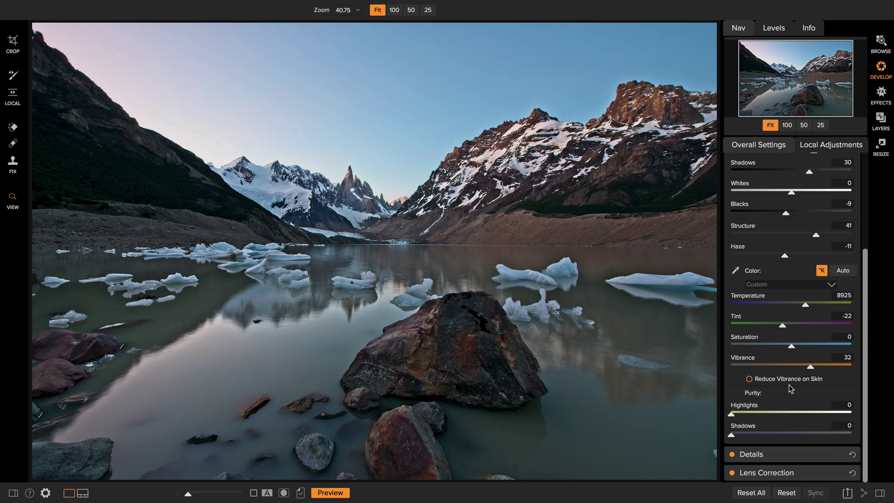
pyautogui.click(786, 457)
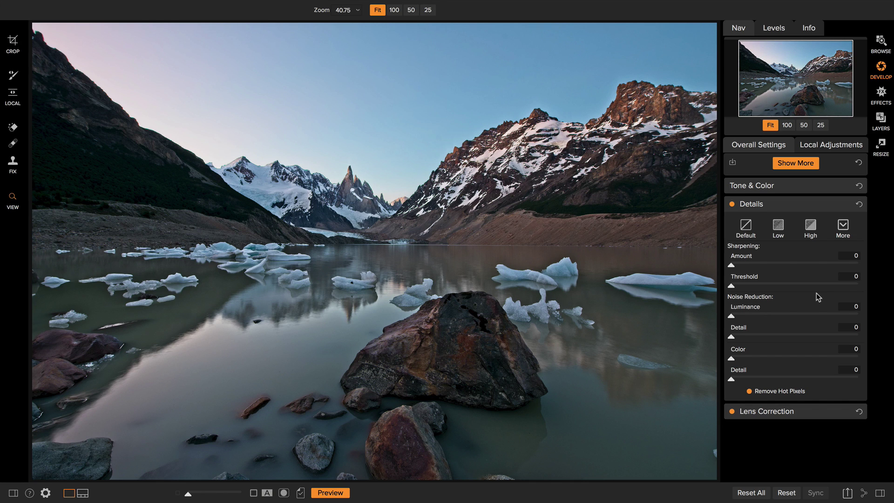
pyautogui.click(381, 353)
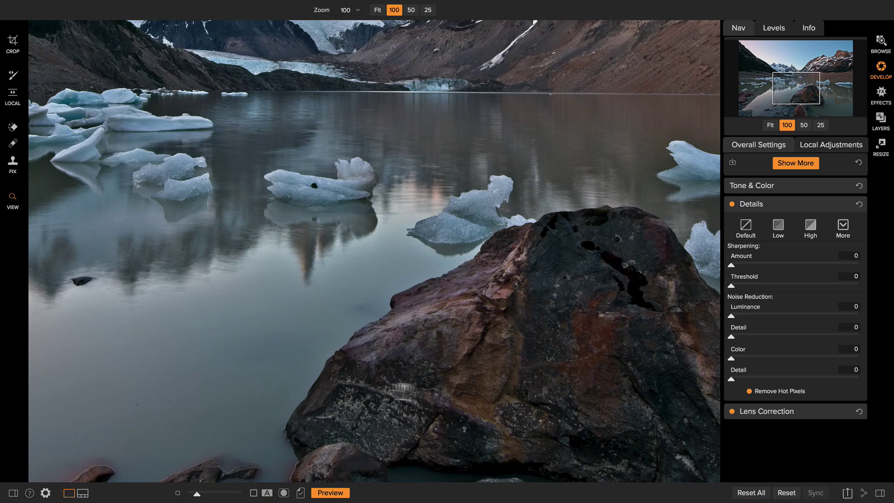
pyautogui.moveTo(449, 350); pyautogui.dragTo(458, 297)
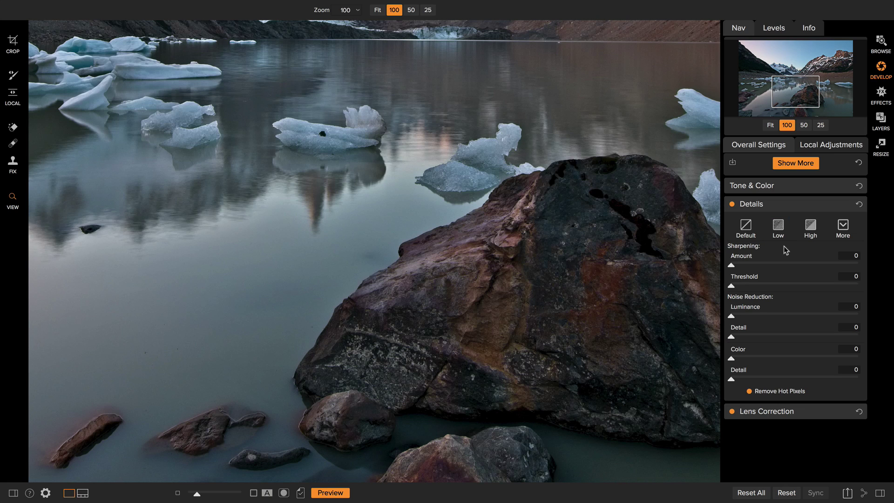
# Step: Set Sharpening Amount to 84 and Threshold to 1
pyautogui.moveTo(732, 267); pyautogui.dragTo(813, 265)
pyautogui.moveTo(812, 265); pyautogui.dragTo(822, 265)
pyautogui.moveTo(837, 264)
pyautogui.mouseDown()
pyautogui.moveTo(819, 265)
pyautogui.moveTo(884, 266)
pyautogui.moveTo(770, 261)
pyautogui.moveTo(827, 260)
pyautogui.mouseUp()
pyautogui.moveTo(840, 265); pyautogui.dragTo(838, 265)
pyautogui.moveTo(732, 288); pyautogui.dragTo(733, 285)
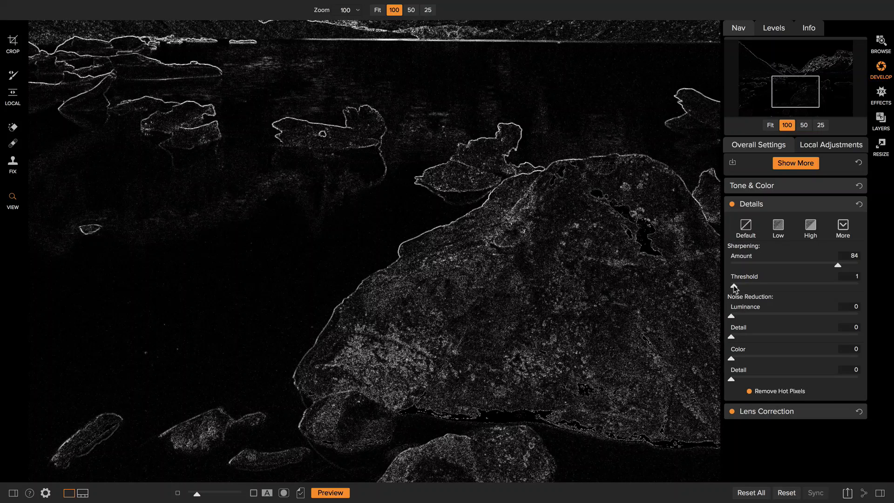
pyautogui.moveTo(734, 285); pyautogui.dragTo(734, 286)
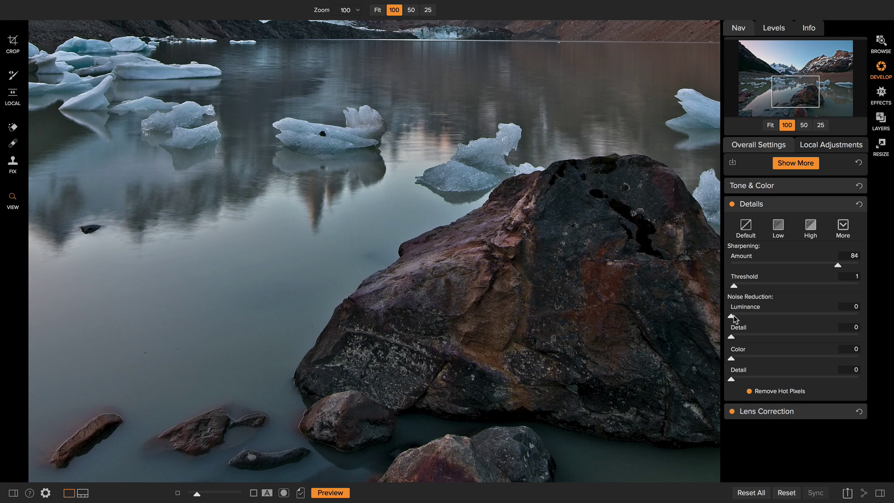
# Step: At 200% zoom, set Luminance noise reduction to 20 and Detail to 60, leaving Color at 0
pyautogui.moveTo(732, 318); pyautogui.dragTo(731, 317)
pyautogui.hotkey('ctrl', '+')
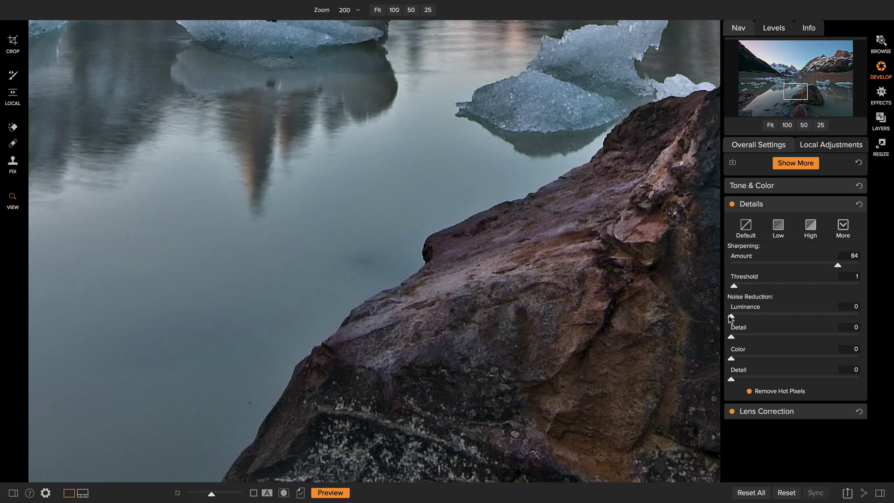
pyautogui.moveTo(443, 344); pyautogui.dragTo(553, 199)
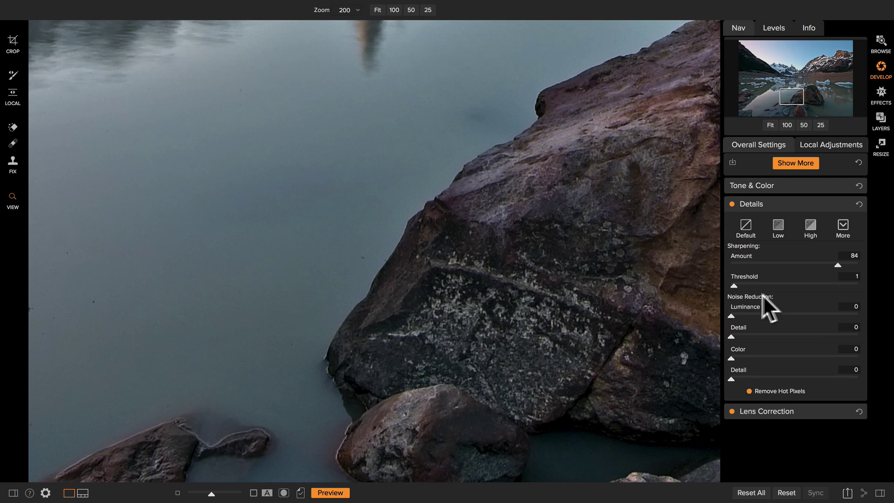
pyautogui.moveTo(732, 316); pyautogui.dragTo(766, 318)
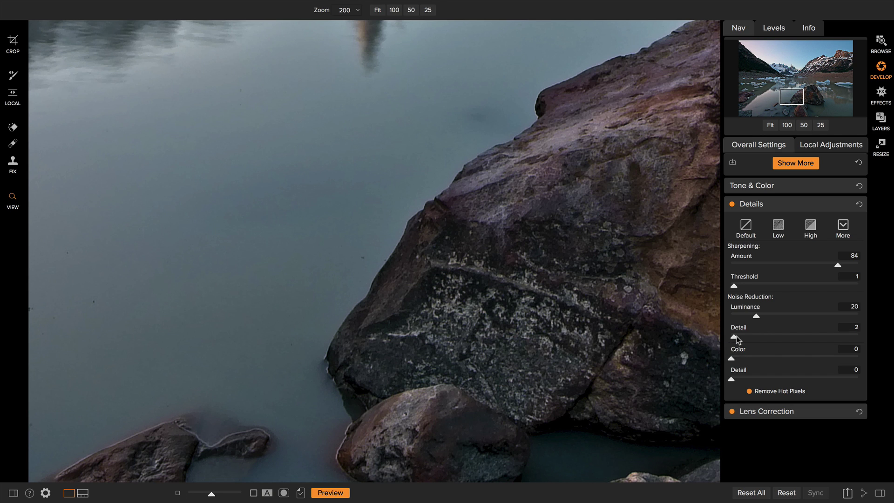
pyautogui.moveTo(736, 337); pyautogui.dragTo(808, 336)
pyautogui.moveTo(734, 358)
pyautogui.mouseDown()
pyautogui.moveTo(798, 357)
pyautogui.moveTo(730, 359)
pyautogui.mouseUp()
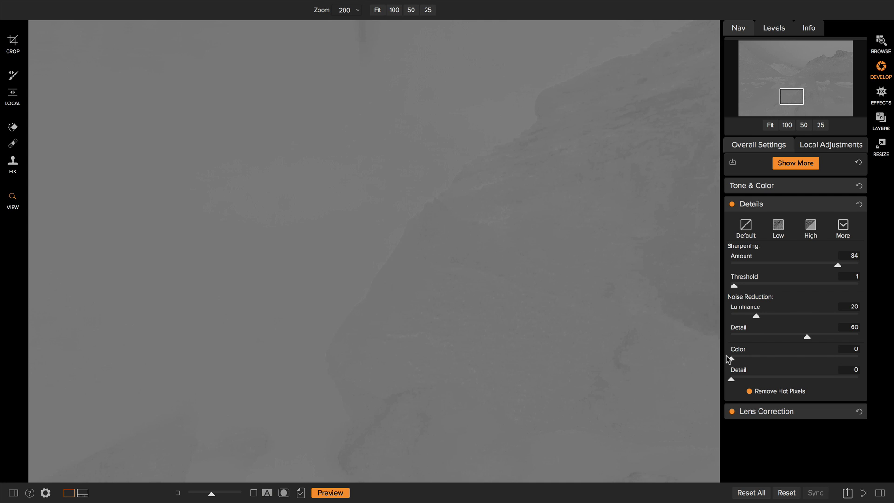
pyautogui.moveTo(730, 360); pyautogui.dragTo(730, 358)
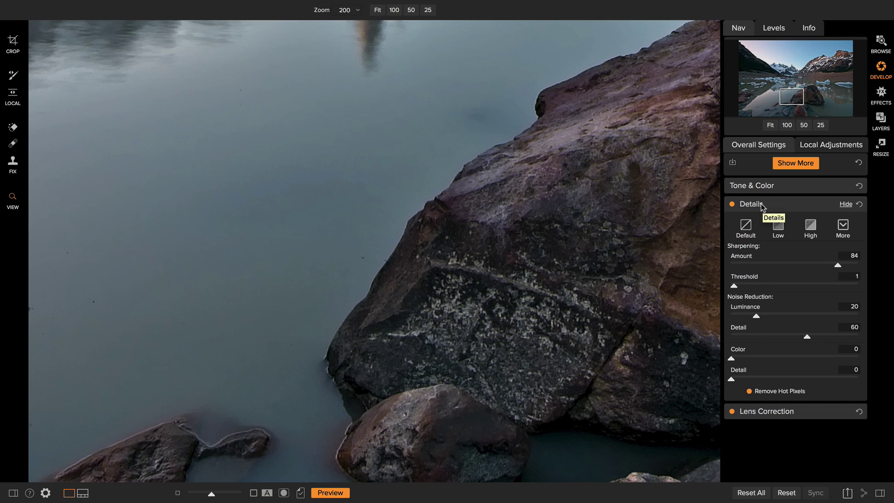
# Step: Collapse Details, fit the photo, and toggle Lens Correction off and back on to compare
pyautogui.click(762, 205)
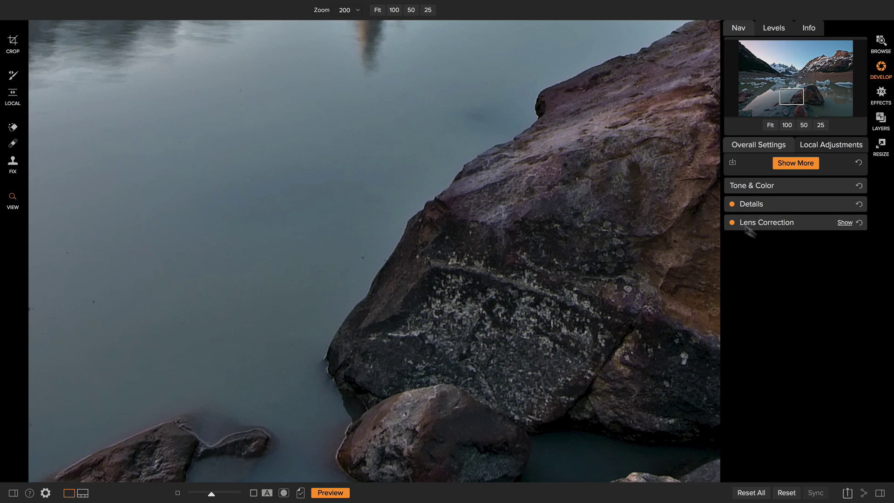
pyautogui.click(771, 125)
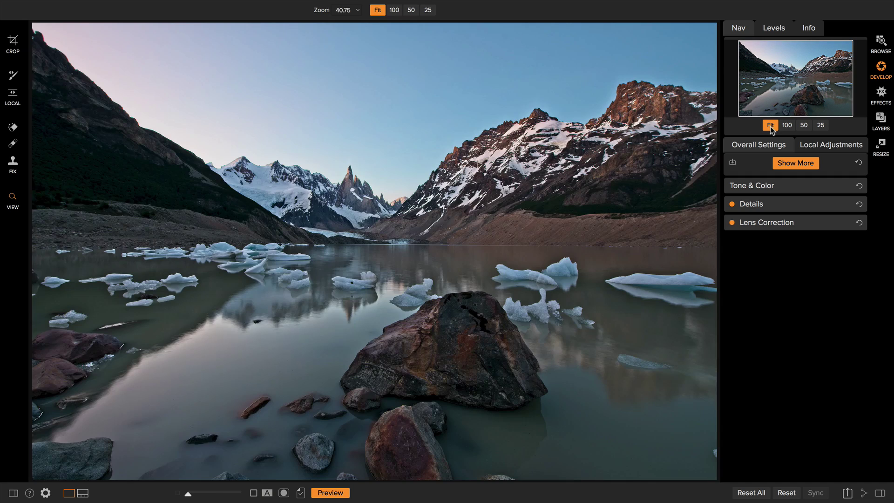
pyautogui.click(775, 223)
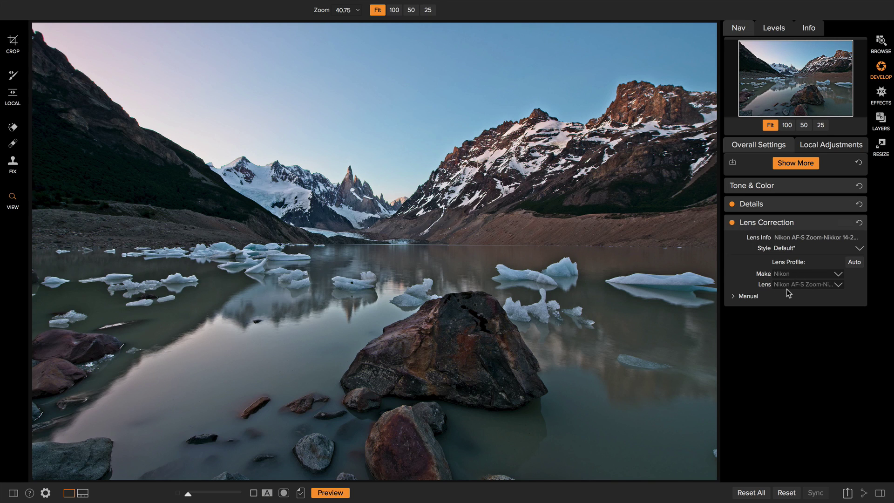
pyautogui.click(733, 223)
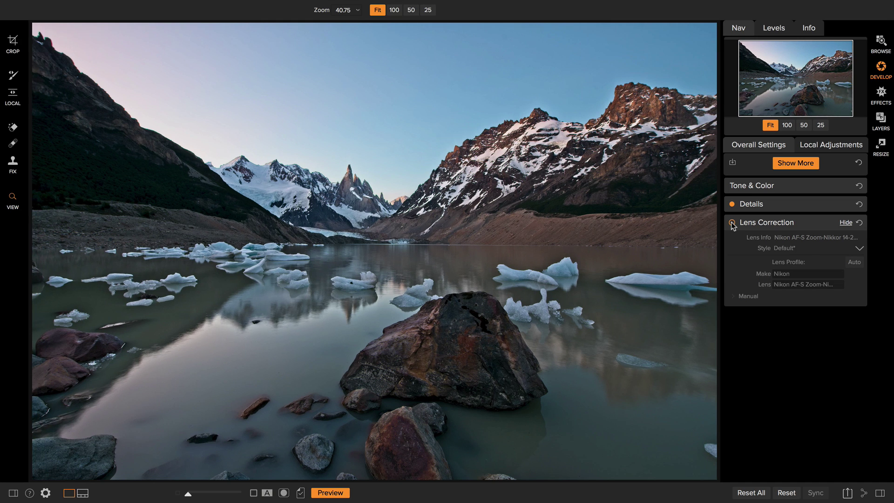
pyautogui.click(732, 223)
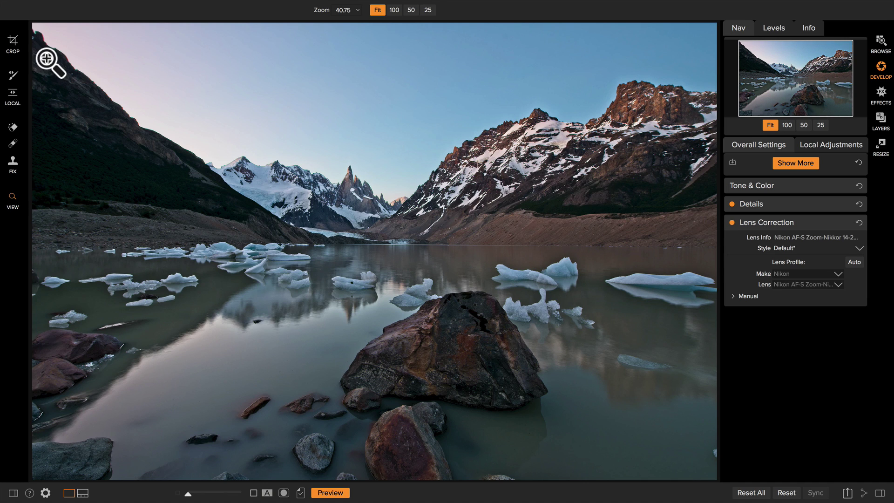
# Step: Level the crop along the lake horizon, set a 4x5 (8x10) ratio, and reframe the central peaks
pyautogui.click(13, 42)
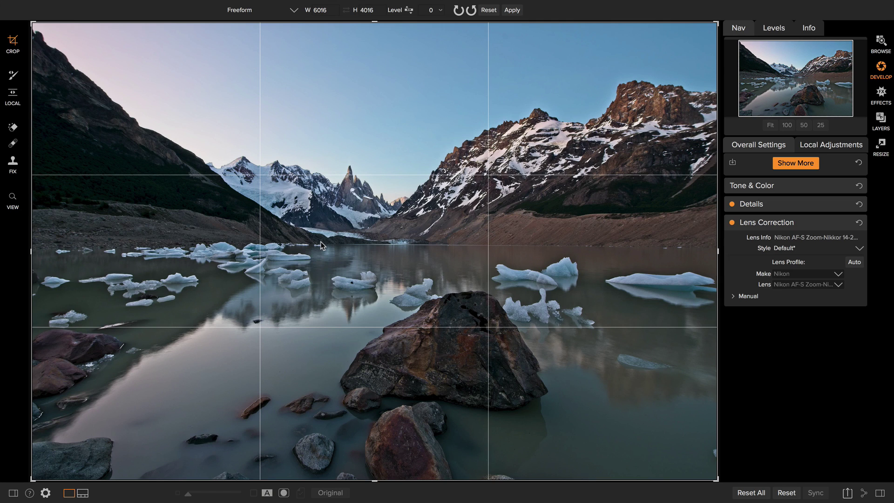
pyautogui.click(408, 10)
pyautogui.moveTo(706, 247)
pyautogui.mouseDown()
pyautogui.moveTo(270, 267)
pyautogui.moveTo(226, 244)
pyautogui.mouseUp()
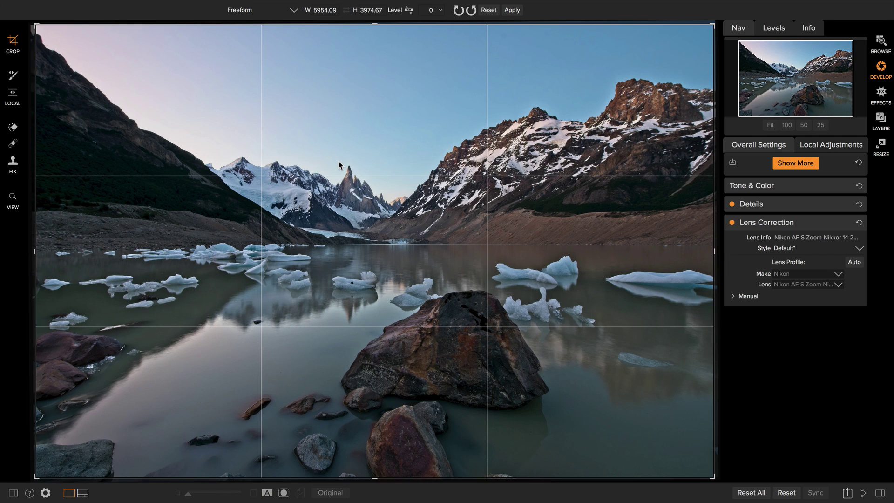
pyautogui.click(294, 10)
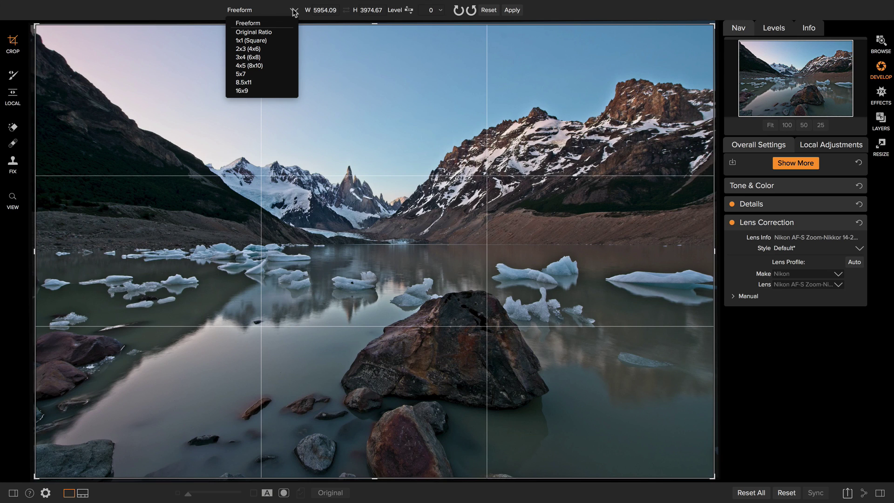
pyautogui.click(264, 66)
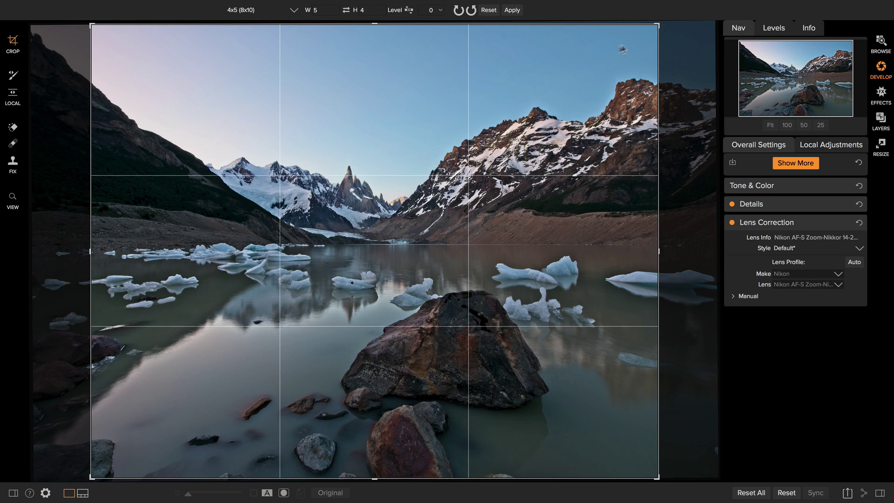
pyautogui.moveTo(372, 194); pyautogui.dragTo(300, 184)
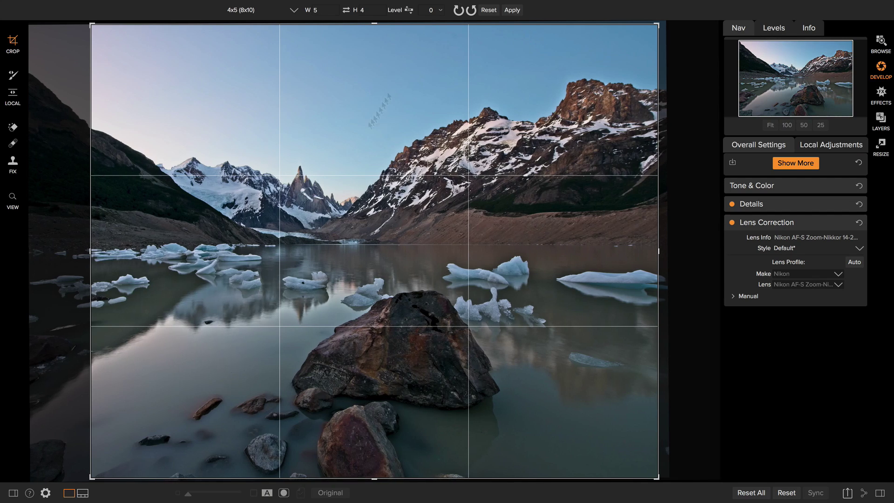
# Step: Apply the 8x10 crop, then erase the small dark rock in the water with a smaller Perfect Eraser brush at 100%
pyautogui.click(512, 10)
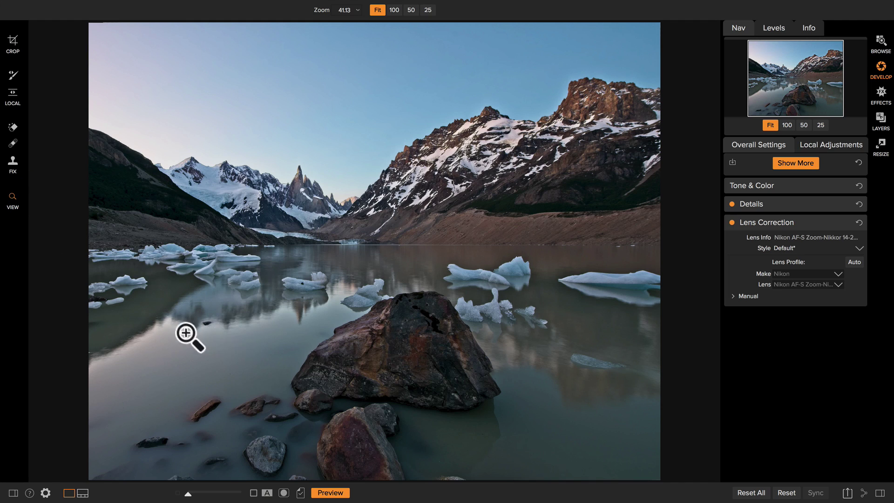
pyautogui.click(216, 328)
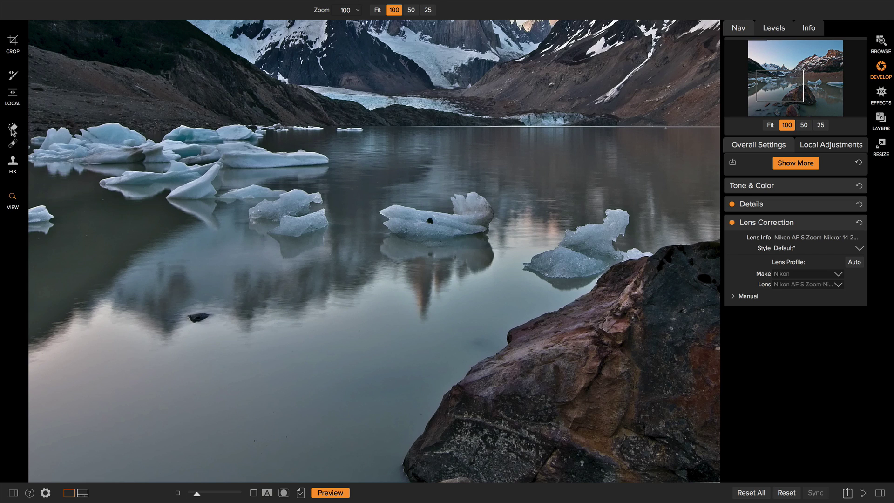
pyautogui.click(13, 126)
pyautogui.press('[')
pyautogui.press('[')
pyautogui.press('[')
pyautogui.press('[')
pyautogui.press('[')
pyautogui.press('[')
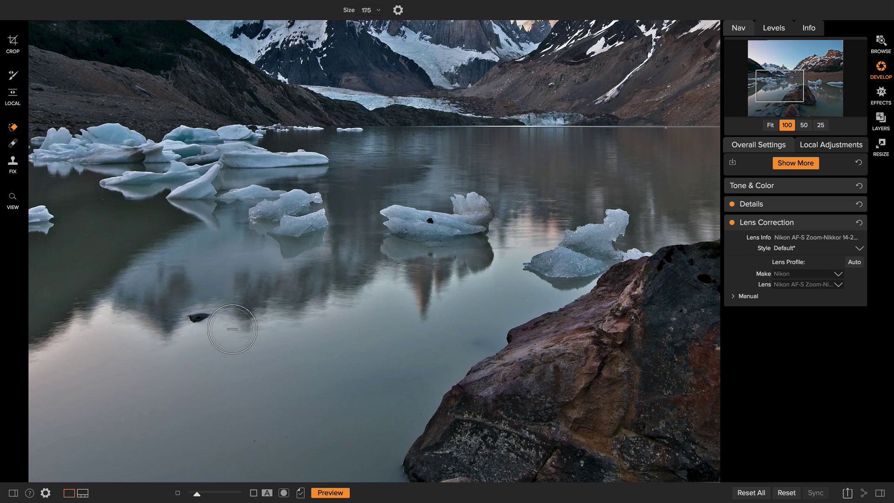
pyautogui.click(195, 317)
pyautogui.moveTo(194, 317); pyautogui.dragTo(206, 314)
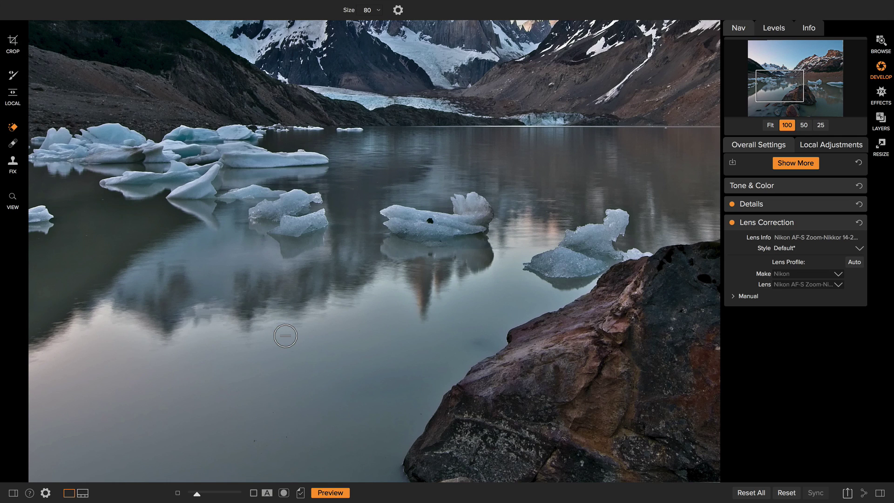
pyautogui.click(13, 144)
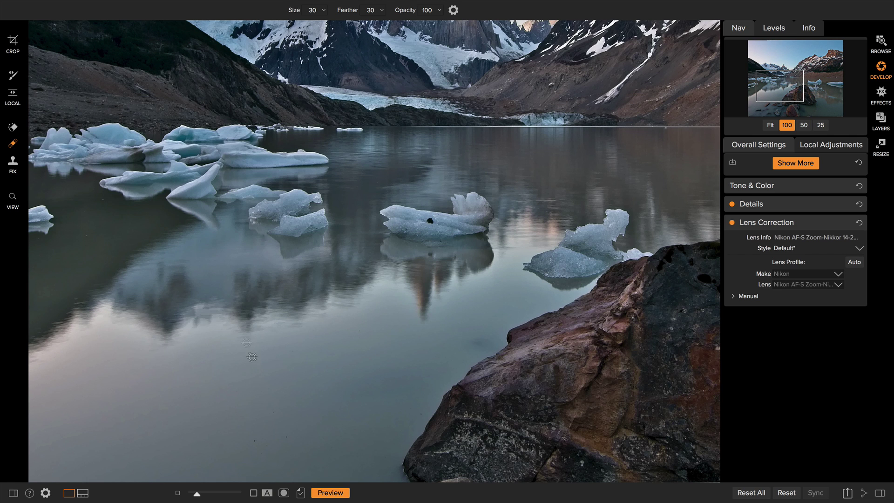
pyautogui.moveTo(305, 448); pyautogui.dragTo(309, 303)
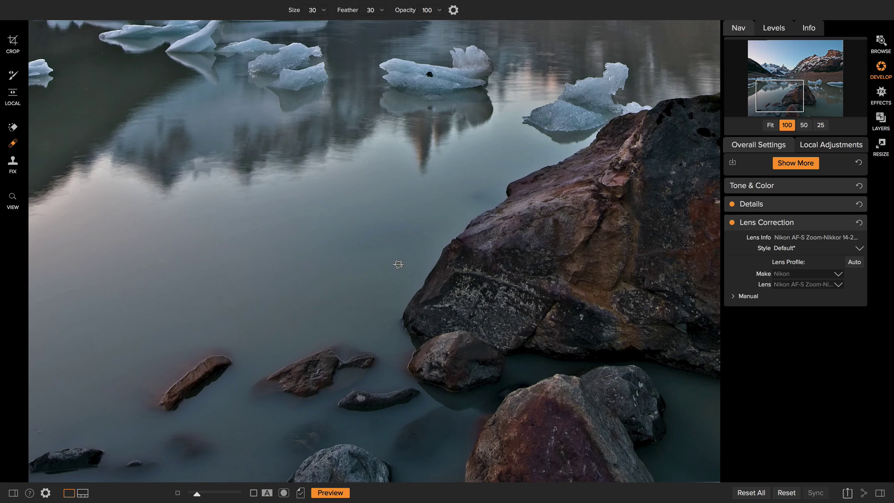
# Step: Clone the grey lower-left rock into the water right of the reddish foreground rock
pyautogui.click(13, 162)
pyautogui.hotkey('ctrl', '-')
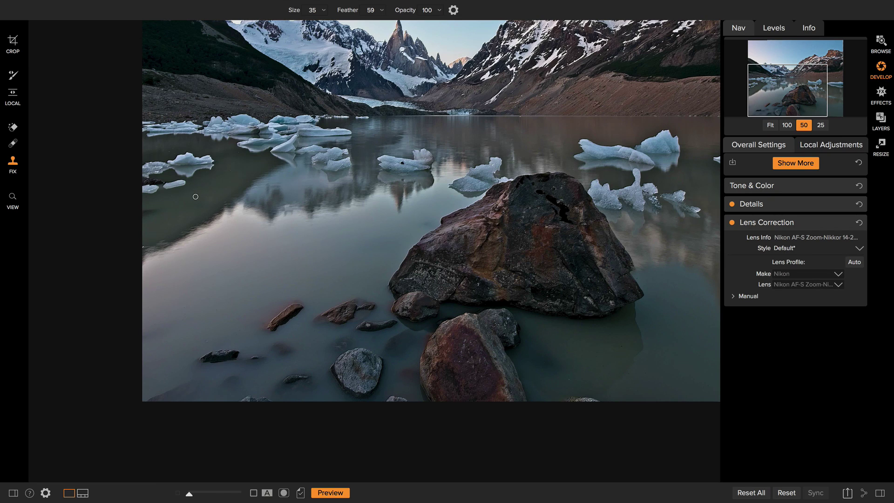
pyautogui.click(828, 78)
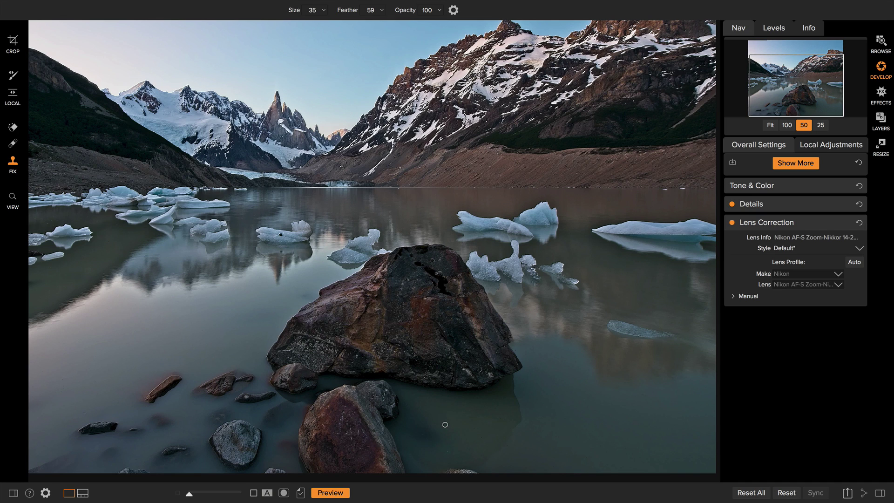
pyautogui.press(']')
pyautogui.press(']')
pyautogui.press(']')
pyautogui.press(']')
pyautogui.press(']')
pyautogui.press(']')
pyautogui.press(']')
pyautogui.press(']')
pyautogui.press(']')
pyautogui.press(']')
pyautogui.press(']')
pyautogui.press('[')
pyautogui.press('[')
pyautogui.press(']')
pyautogui.press(']')
pyautogui.press('alt')
pyautogui.keyDown('alt'); pyautogui.click(237, 443); pyautogui.keyUp('alt')
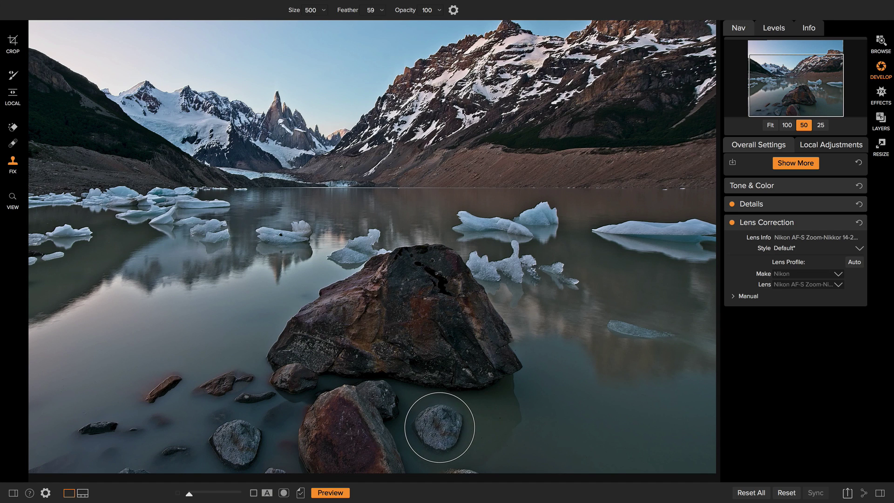
pyautogui.click(440, 423)
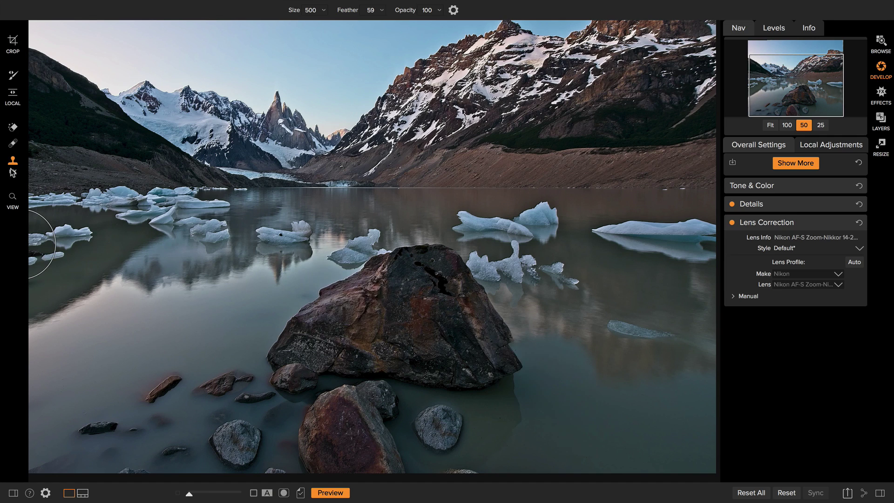
pyautogui.click(13, 198)
pyautogui.click(770, 126)
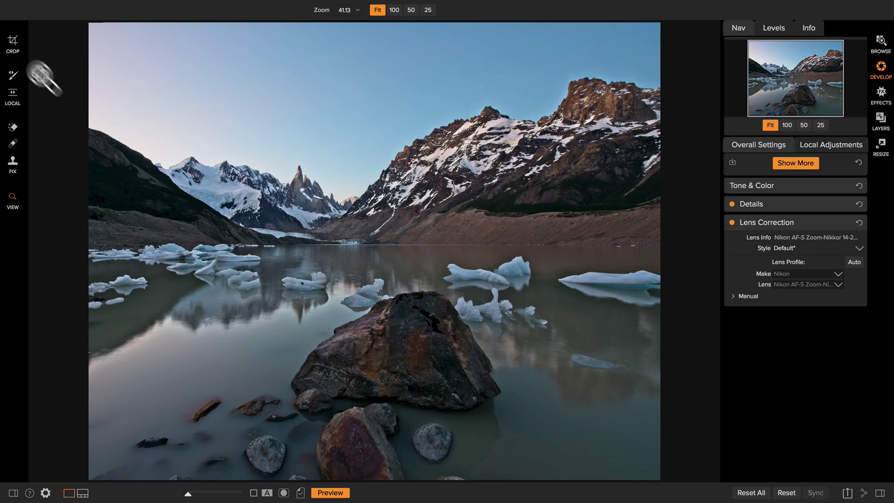
# Step: Create a painted local adjustment layer using the Darken preset (Exposure -1)
pyautogui.click(12, 77)
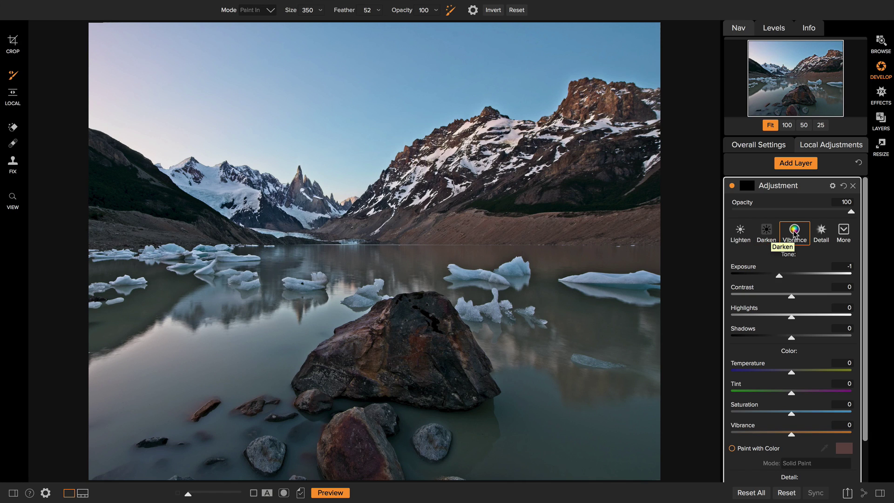
pyautogui.click(844, 233)
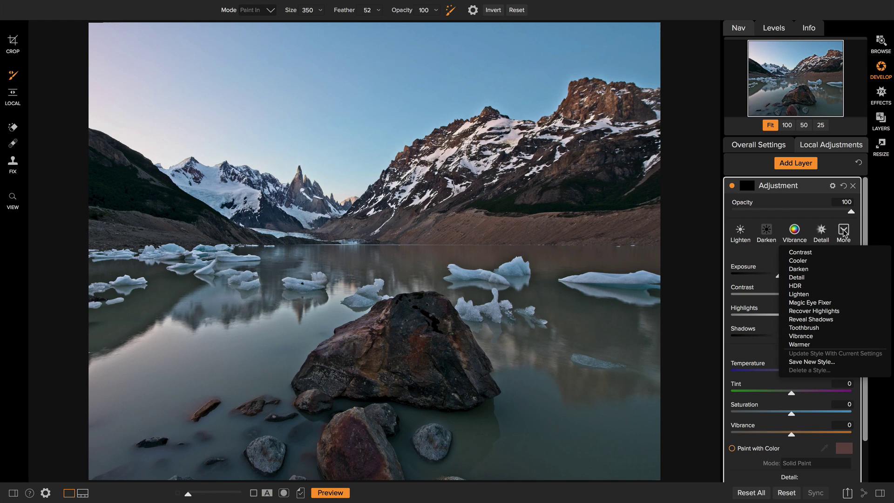
pyautogui.click(753, 253)
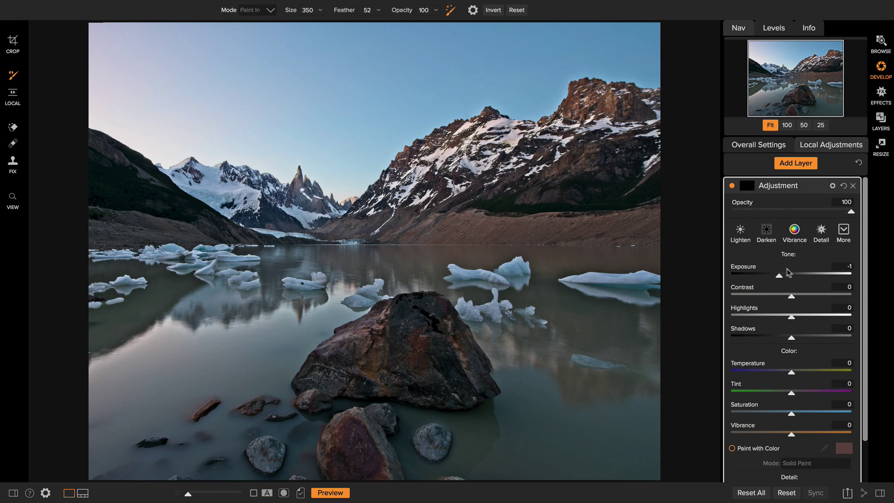
pyautogui.scroll(-1, 783, 264)
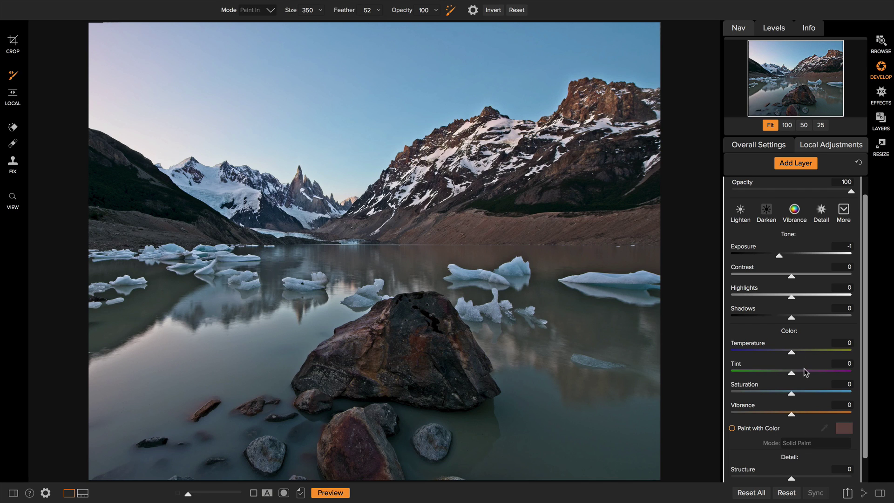
pyautogui.scroll(1, 806, 372)
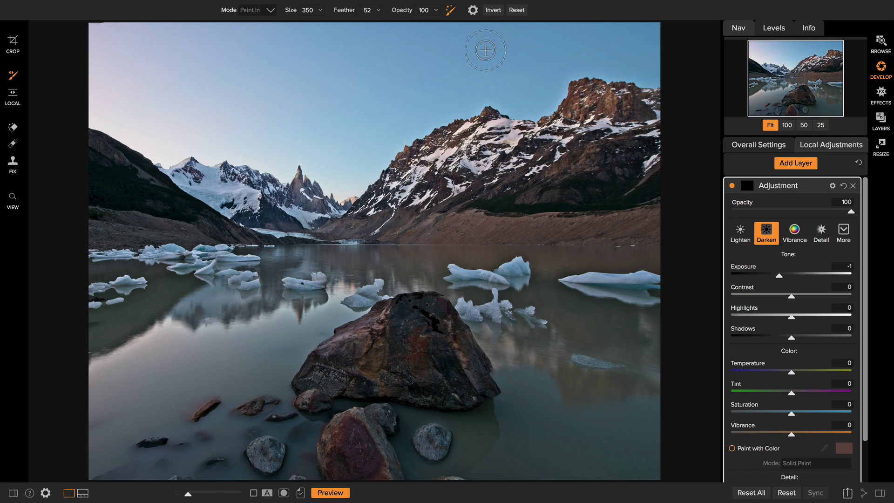
# Step: With brush feather 18, paint the darkening adjustment across the sky
pyautogui.moveTo(352, 16); pyautogui.dragTo(321, 17)
pyautogui.scroll(3, 417, 57)
pyautogui.moveTo(637, 58)
pyautogui.mouseDown()
pyautogui.moveTo(645, 71)
pyautogui.moveTo(573, 61)
pyautogui.moveTo(544, 94)
pyautogui.moveTo(484, 95)
pyautogui.moveTo(435, 111)
pyautogui.moveTo(334, 183)
pyautogui.moveTo(321, 164)
pyautogui.moveTo(284, 150)
pyautogui.moveTo(283, 168)
pyautogui.moveTo(243, 152)
pyautogui.moveTo(163, 147)
pyautogui.moveTo(99, 113)
pyautogui.moveTo(136, 126)
pyautogui.moveTo(106, 67)
pyautogui.moveTo(100, 86)
pyautogui.moveTo(181, 47)
pyautogui.moveTo(638, 30)
pyautogui.moveTo(515, 56)
pyautogui.mouseUp()
pyautogui.press('[')
pyautogui.press('[')
pyautogui.press('[')
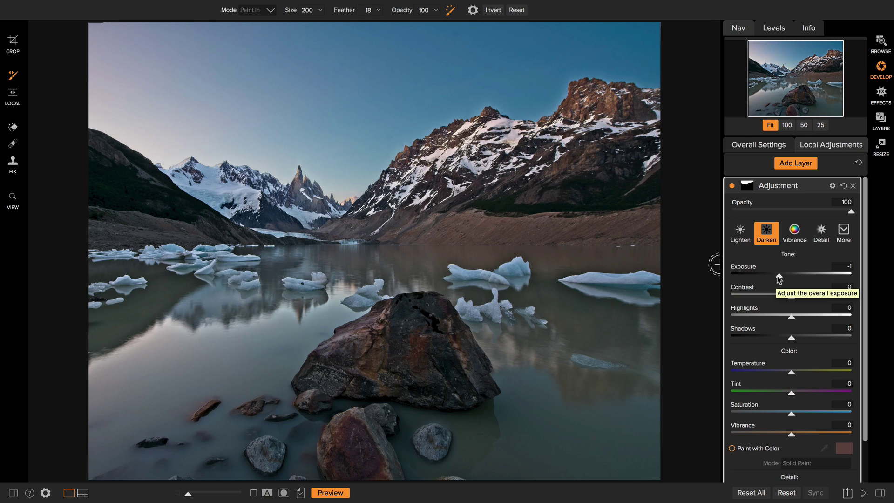
# Step: Set the sky layer to Exposure -1.45, Temperature -66 and Vibrance 10
pyautogui.moveTo(778, 275); pyautogui.dragTo(775, 276)
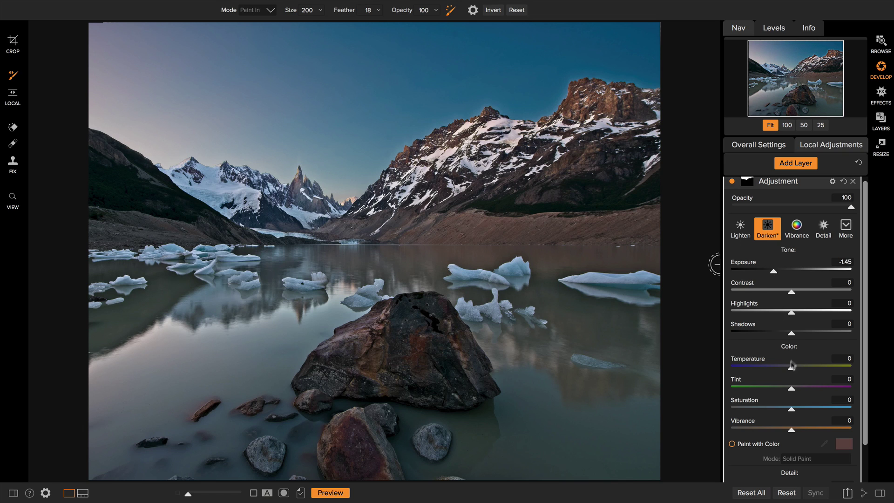
pyautogui.moveTo(791, 372); pyautogui.dragTo(784, 373)
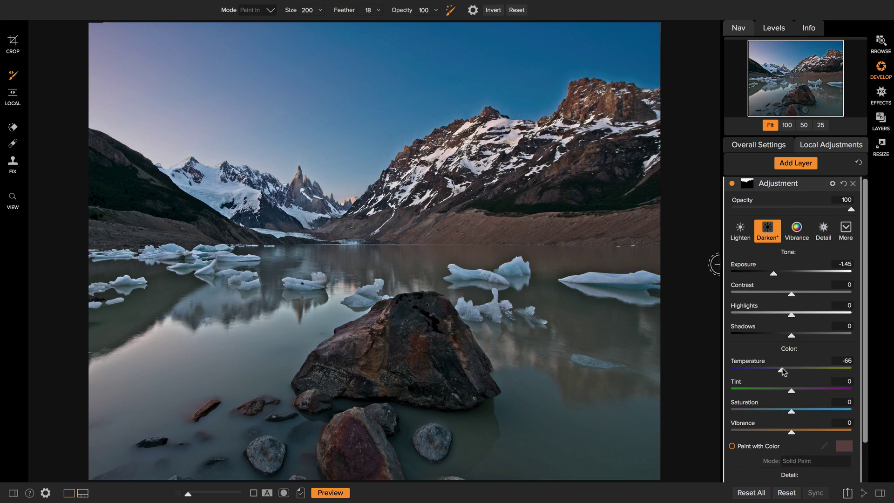
pyautogui.scroll(-1, 784, 372)
pyautogui.moveTo(792, 411); pyautogui.dragTo(796, 410)
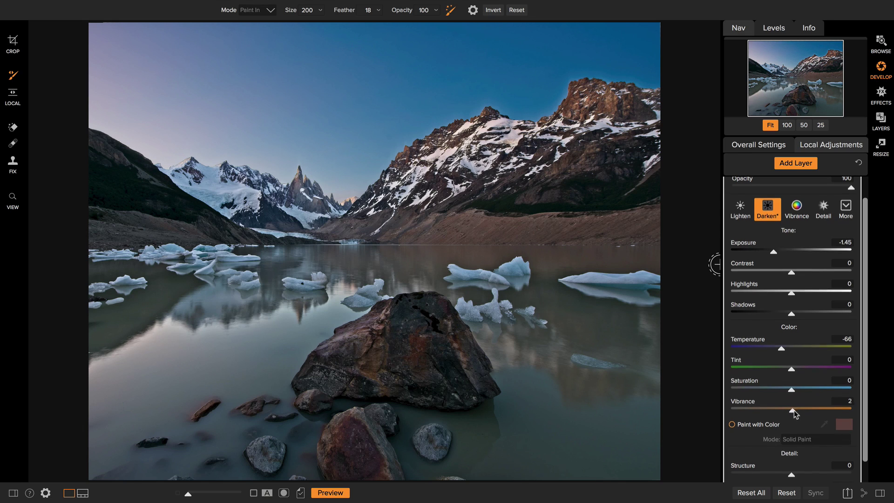
pyautogui.scroll(-1, 799, 413)
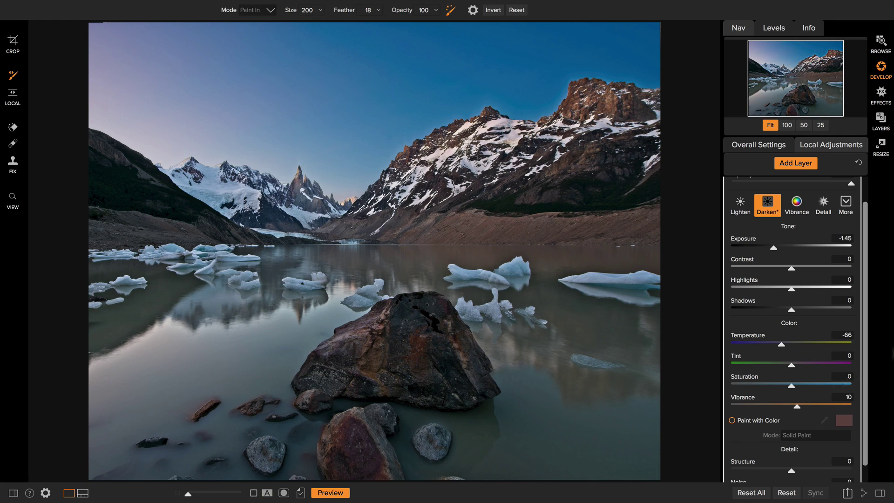
pyautogui.scroll(1, 849, 352)
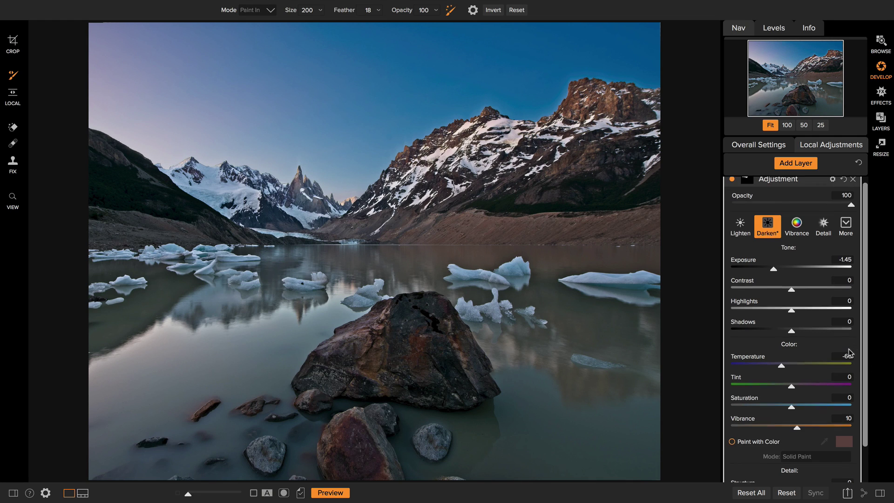
# Step: Paint a new Detail-preset layer over the big central rock with Exposure 0.3
pyautogui.click(797, 164)
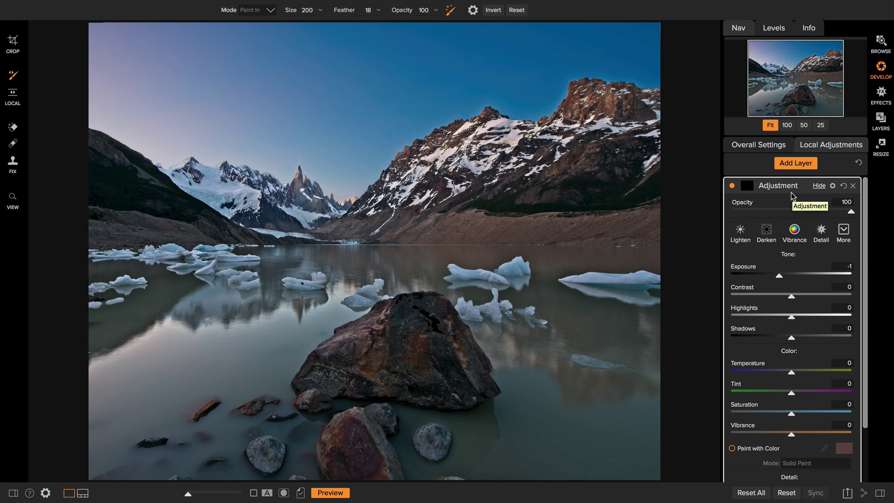
pyautogui.click(822, 230)
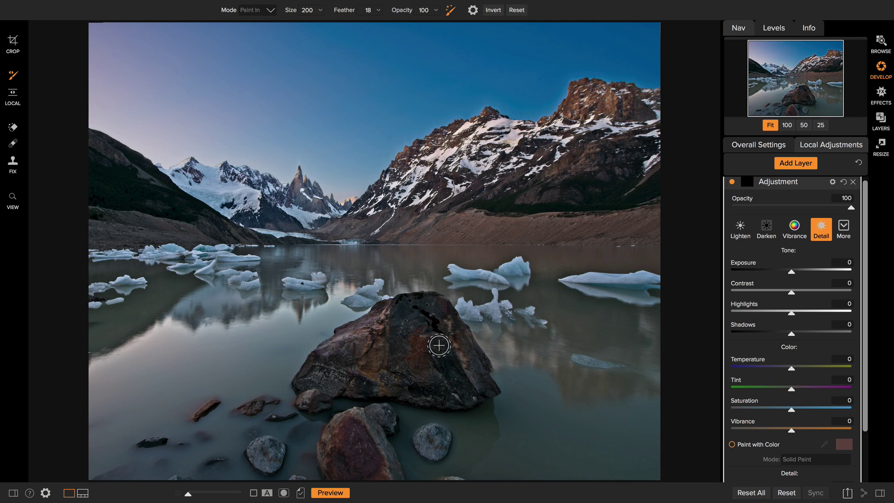
pyautogui.hotkey('ctrl', 'alt', '0')
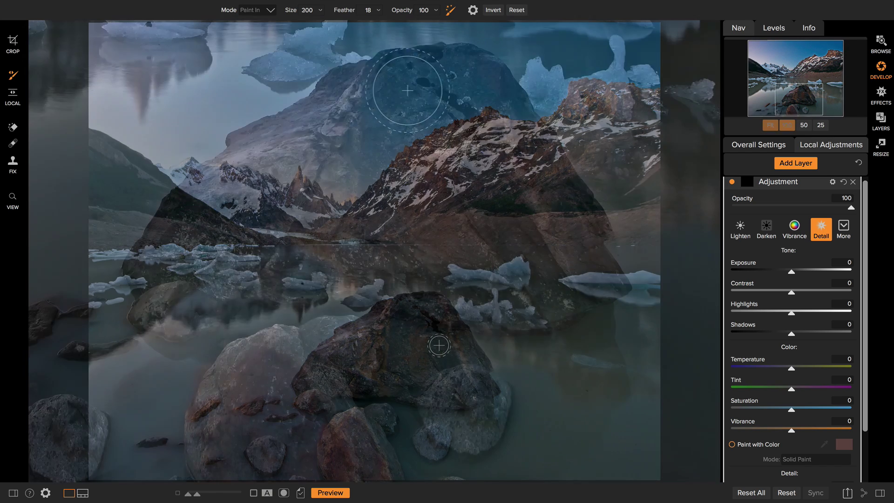
pyautogui.press(']')
pyautogui.moveTo(317, 145)
pyautogui.mouseDown()
pyautogui.moveTo(249, 178)
pyautogui.moveTo(241, 204)
pyautogui.moveTo(188, 244)
pyautogui.moveTo(174, 295)
pyautogui.moveTo(177, 268)
pyautogui.moveTo(163, 274)
pyautogui.moveTo(261, 252)
pyautogui.moveTo(271, 264)
pyautogui.moveTo(383, 260)
pyautogui.moveTo(471, 284)
pyautogui.moveTo(562, 279)
pyautogui.moveTo(575, 270)
pyautogui.moveTo(561, 224)
pyautogui.moveTo(484, 121)
pyautogui.moveTo(517, 197)
pyautogui.moveTo(391, 178)
pyautogui.moveTo(354, 205)
pyautogui.moveTo(471, 216)
pyautogui.moveTo(361, 222)
pyautogui.moveTo(278, 241)
pyautogui.moveTo(439, 150)
pyautogui.moveTo(464, 148)
pyautogui.moveTo(472, 121)
pyautogui.moveTo(429, 100)
pyautogui.moveTo(388, 116)
pyautogui.moveTo(343, 176)
pyautogui.mouseUp()
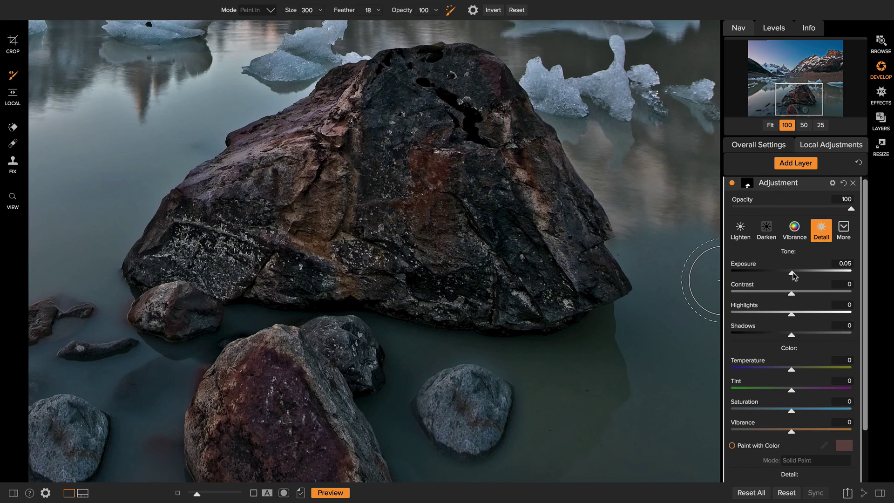
pyautogui.moveTo(794, 275); pyautogui.dragTo(797, 277)
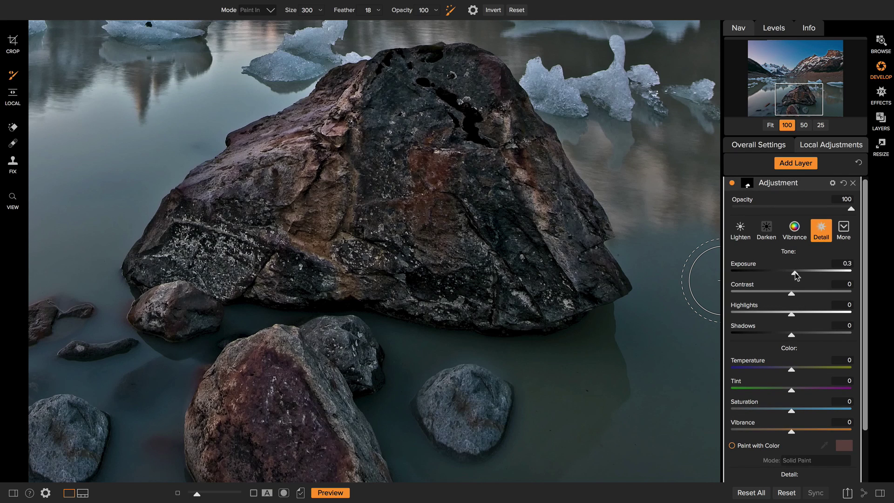
pyautogui.hotkey('ctrl', '0')
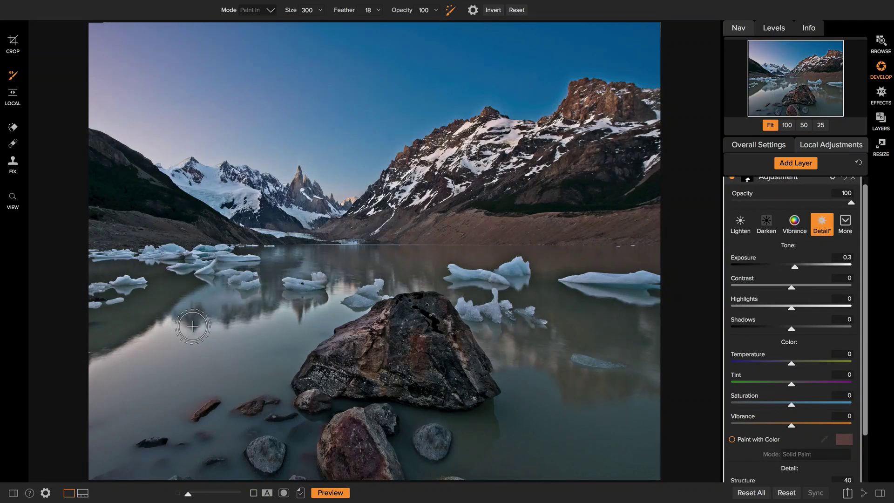
pyautogui.click(331, 493)
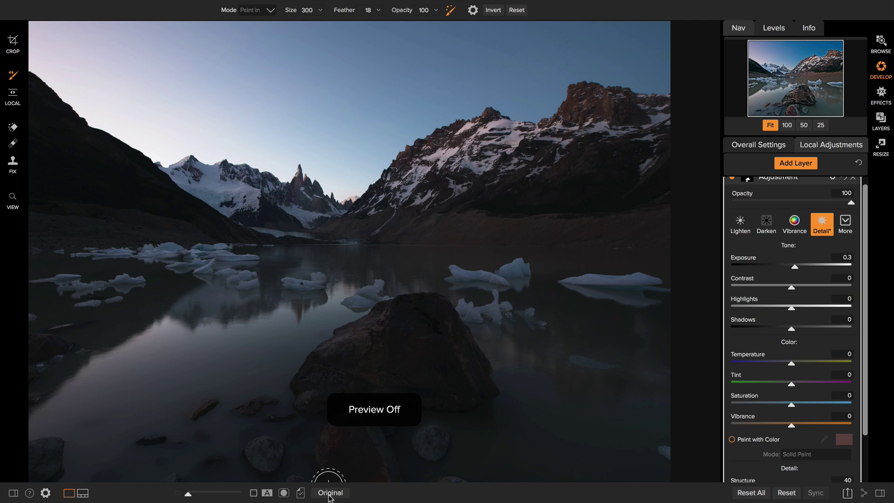
pyautogui.click(330, 493)
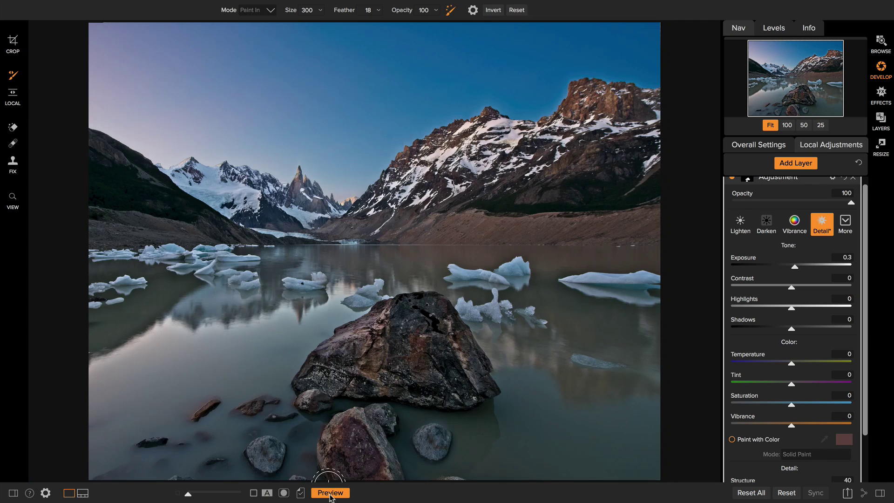